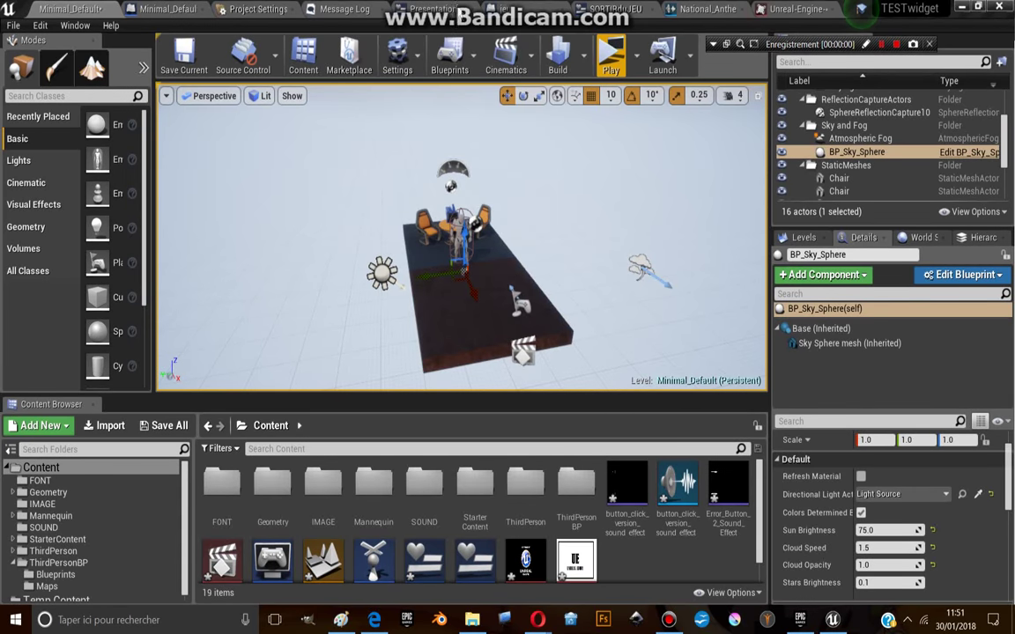
- Open the Presentation widget blueprint in its Designer view
{"action": "left_click", "coordinate": [429, 9]}
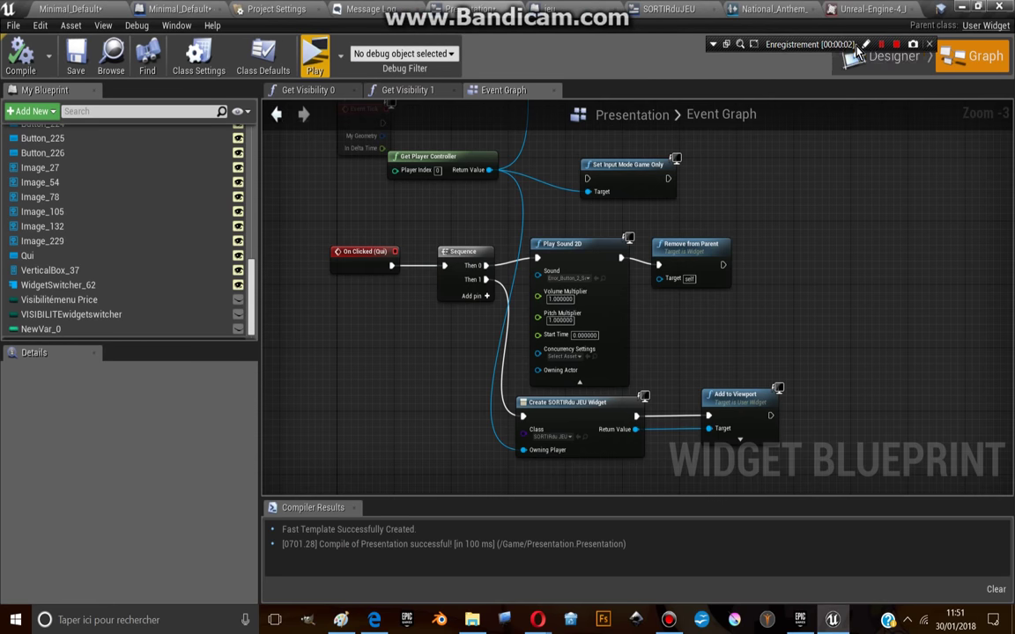
{"action": "left_click", "coordinate": [881, 57]}
{"action": "scroll", "coordinate": [544, 265], "scroll_direction": "down", "scroll_amount": 1}
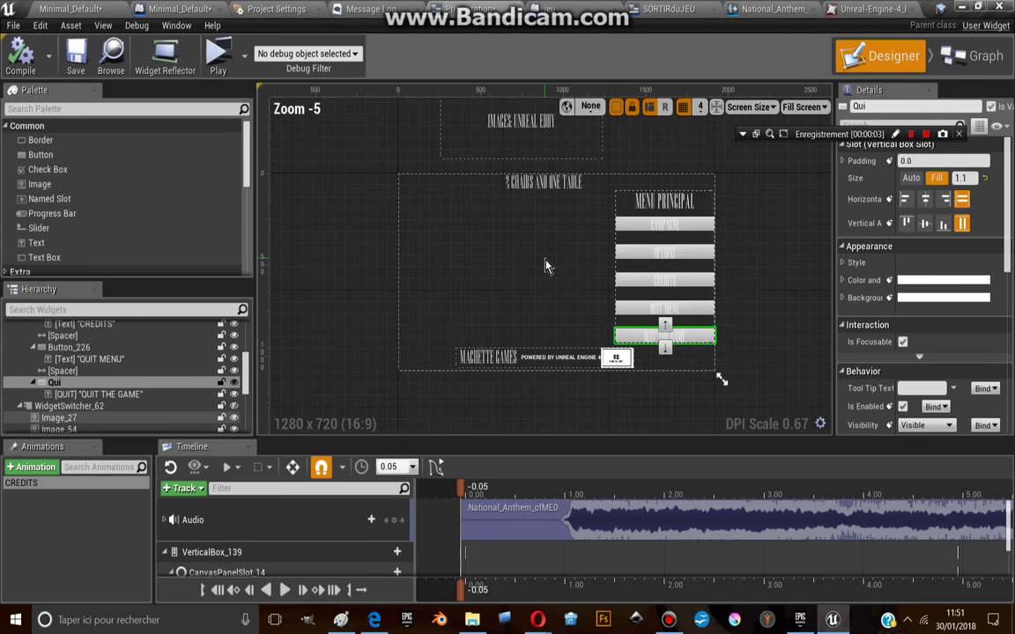
{"action": "scroll", "coordinate": [539, 255], "scroll_direction": "down", "scroll_amount": 1}
{"action": "scroll", "coordinate": [498, 281], "scroll_direction": "up", "scroll_amount": 3}
{"action": "scroll", "coordinate": [490, 211], "scroll_direction": "down", "scroll_amount": 2}
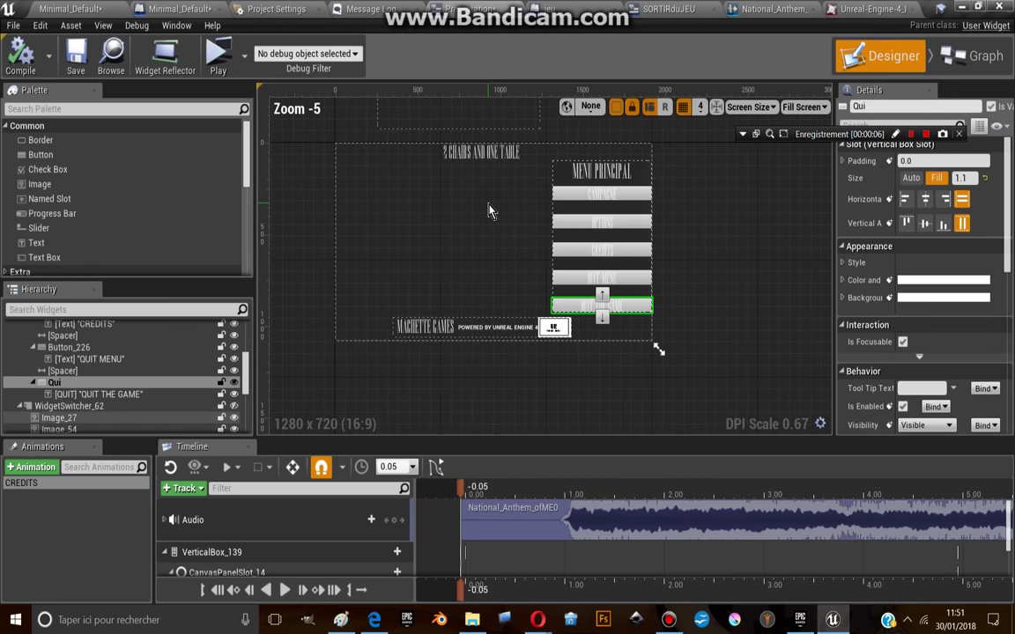
{"action": "scroll", "coordinate": [222, 410], "scroll_direction": "down", "scroll_amount": 3}
{"action": "scroll", "coordinate": [227, 396], "scroll_direction": "up", "scroll_amount": 2}
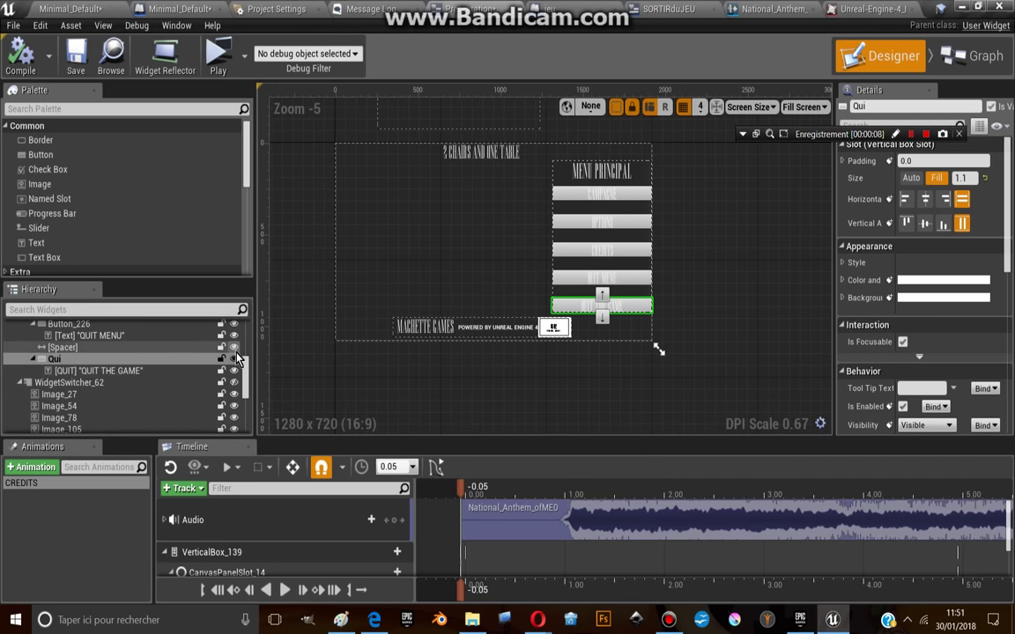
- Unhide WidgetSwitcher_62 so the background image appears in the designer preview
{"action": "left_click", "coordinate": [234, 386]}
{"action": "scroll", "coordinate": [236, 401], "scroll_direction": "down", "scroll_amount": 3}
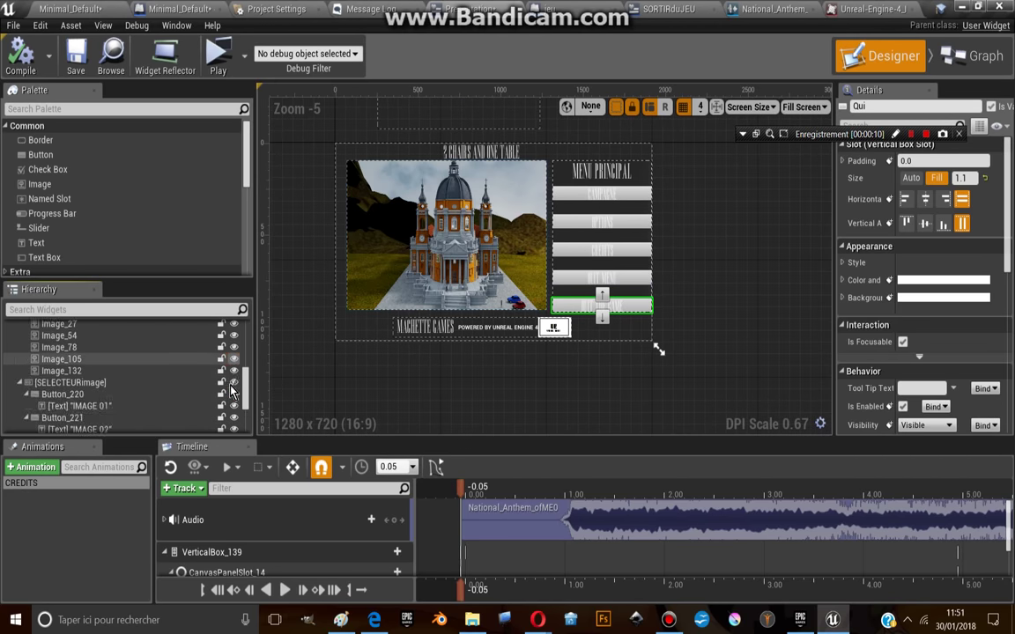
{"action": "scroll", "coordinate": [238, 409], "scroll_direction": "down", "scroll_amount": 3}
{"action": "scroll", "coordinate": [234, 410], "scroll_direction": "down", "scroll_amount": 3}
{"action": "scroll", "coordinate": [231, 405], "scroll_direction": "down", "scroll_amount": 2}
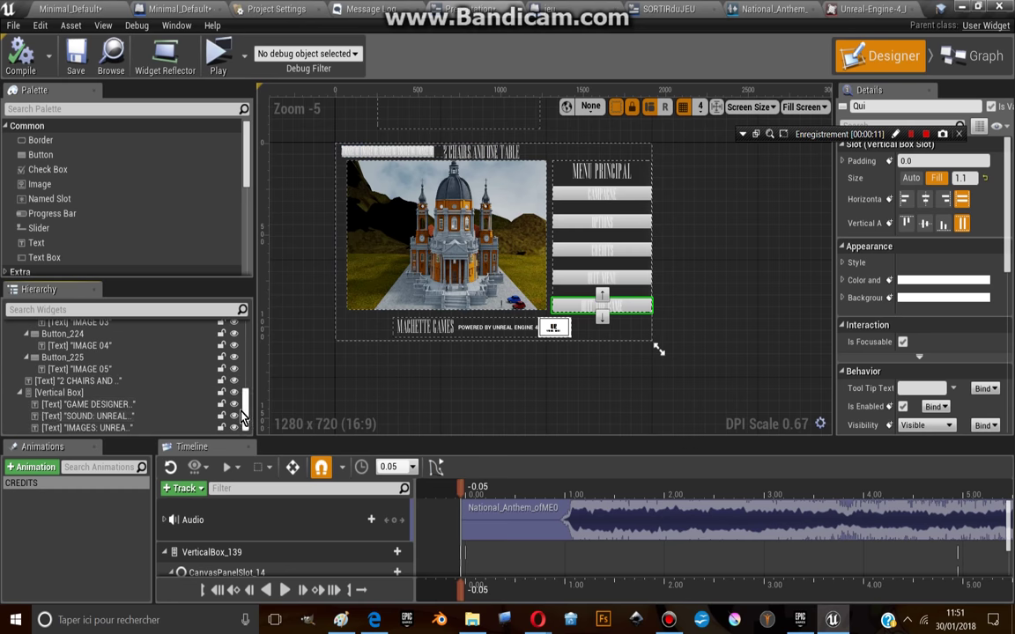
{"action": "scroll", "coordinate": [227, 401], "scroll_direction": "up", "scroll_amount": 5}
{"action": "scroll", "coordinate": [222, 392], "scroll_direction": "up", "scroll_amount": 3}
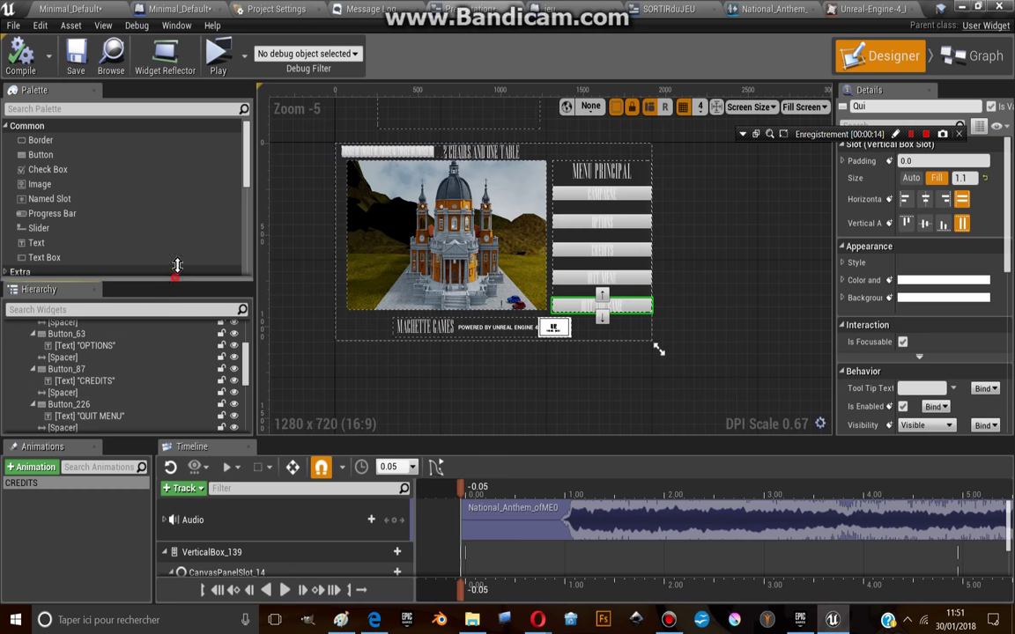
{"action": "left_click_drag", "start_coordinate": [177, 265], "coordinate": [177, 123]}
{"action": "scroll", "coordinate": [202, 321], "scroll_direction": "down", "scroll_amount": 3}
{"action": "scroll", "coordinate": [201, 325], "scroll_direction": "up", "scroll_amount": 3}
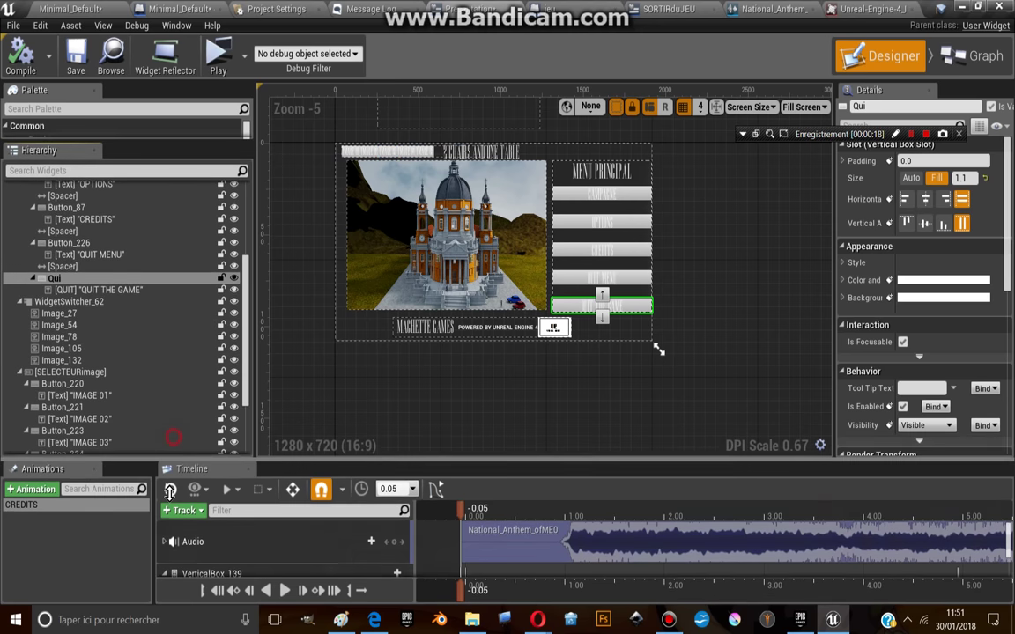
{"action": "left_click_drag", "start_coordinate": [174, 440], "coordinate": [159, 542]}
{"action": "scroll", "coordinate": [167, 415], "scroll_direction": "down", "scroll_amount": 1}
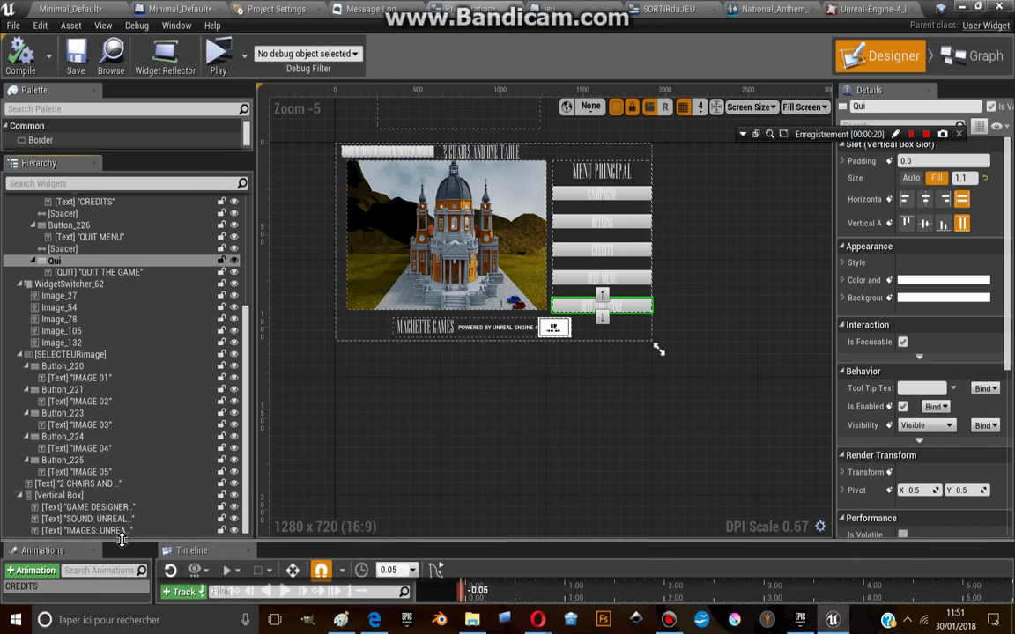
{"action": "scroll", "coordinate": [159, 435], "scroll_direction": "up", "scroll_amount": 3}
{"action": "scroll", "coordinate": [159, 435], "scroll_direction": "up", "scroll_amount": 2}
{"action": "scroll", "coordinate": [132, 308], "scroll_direction": "up", "scroll_amount": 2}
{"action": "scroll", "coordinate": [124, 253], "scroll_direction": "down", "scroll_amount": 5}
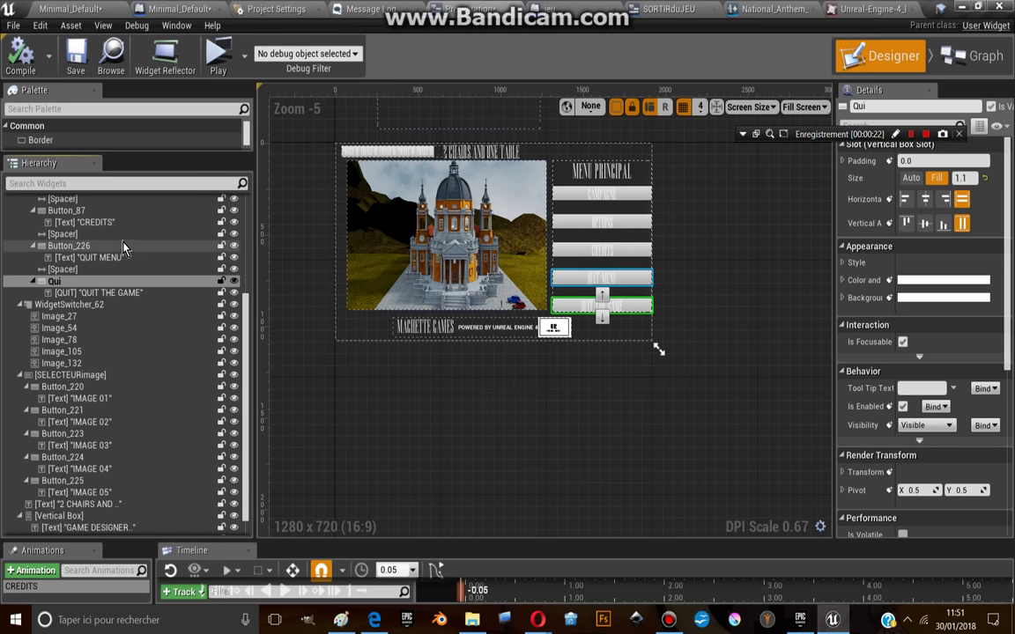
{"action": "scroll", "coordinate": [124, 253], "scroll_direction": "down", "scroll_amount": 2}
{"action": "scroll", "coordinate": [123, 251], "scroll_direction": "up", "scroll_amount": 7}
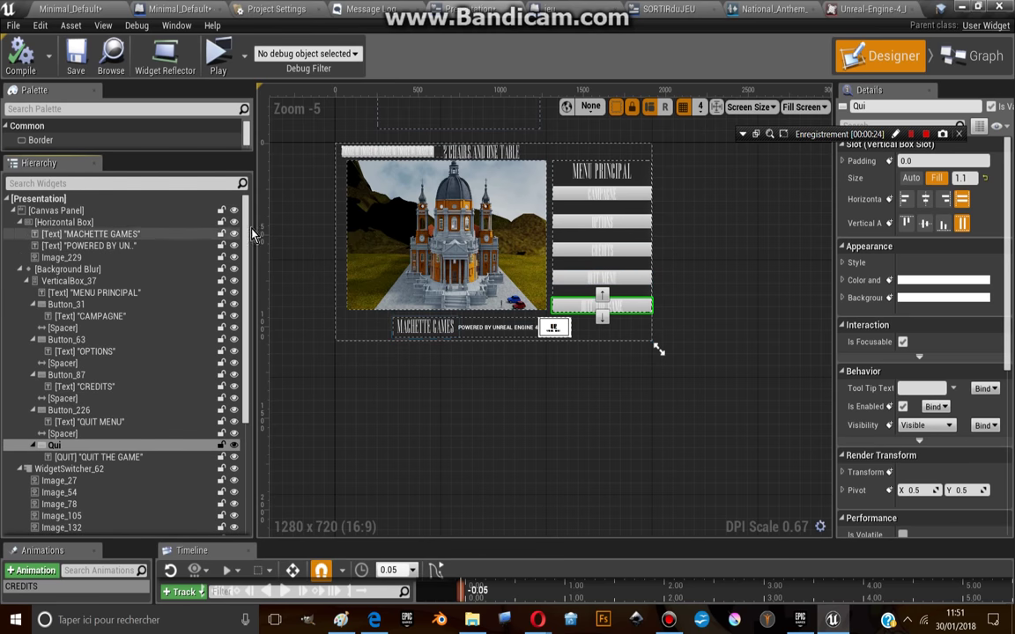
{"action": "scroll", "coordinate": [585, 353], "scroll_direction": "up", "scroll_amount": 2}
{"action": "scroll", "coordinate": [577, 404], "scroll_direction": "up", "scroll_amount": 2}
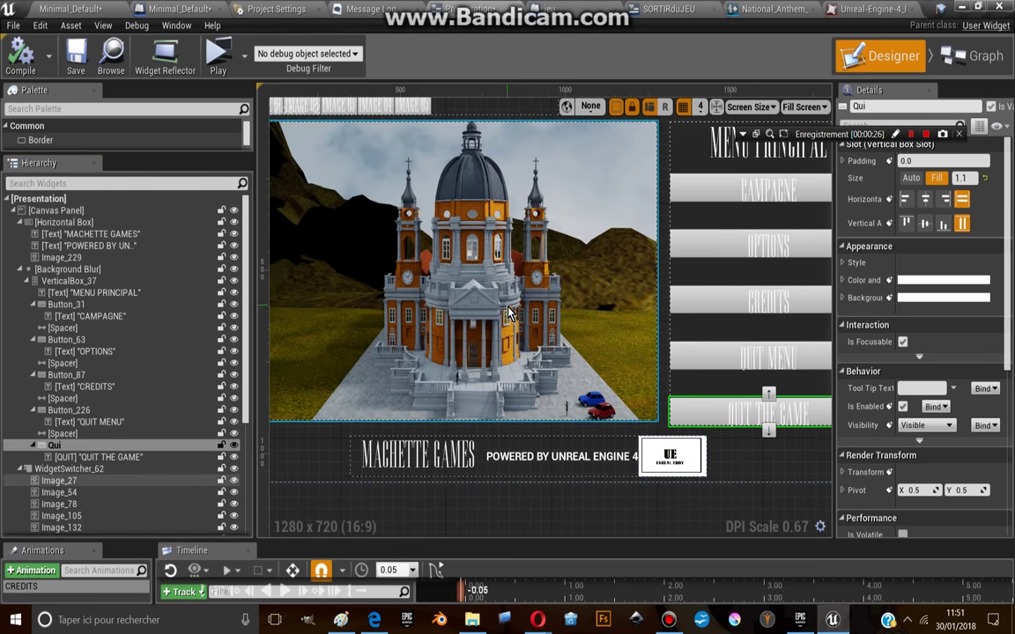
{"action": "scroll", "coordinate": [575, 330], "scroll_direction": "up", "scroll_amount": 3}
{"action": "scroll", "coordinate": [527, 334], "scroll_direction": "down", "scroll_amount": 3}
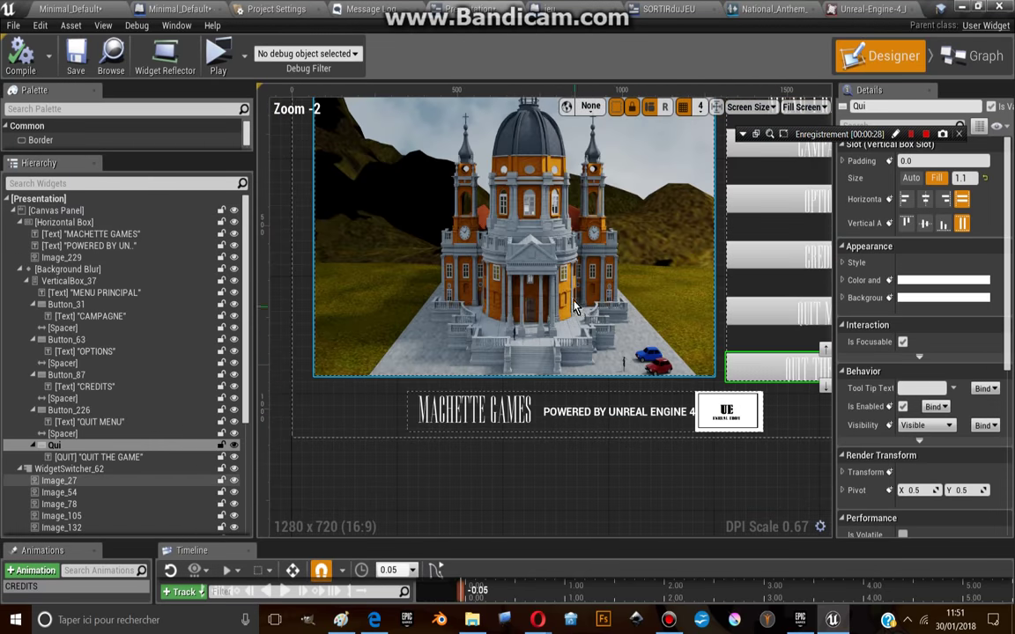
- Frame the credits lines and select the IMAGES: UNREAL EDDY text
{"action": "mouse_move", "coordinate": [570, 313]}
{"action": "right_mouse_down"}
{"action": "mouse_move", "coordinate": [557, 384]}
{"action": "mouse_move", "coordinate": [499, 339]}
{"action": "right_mouse_up"}
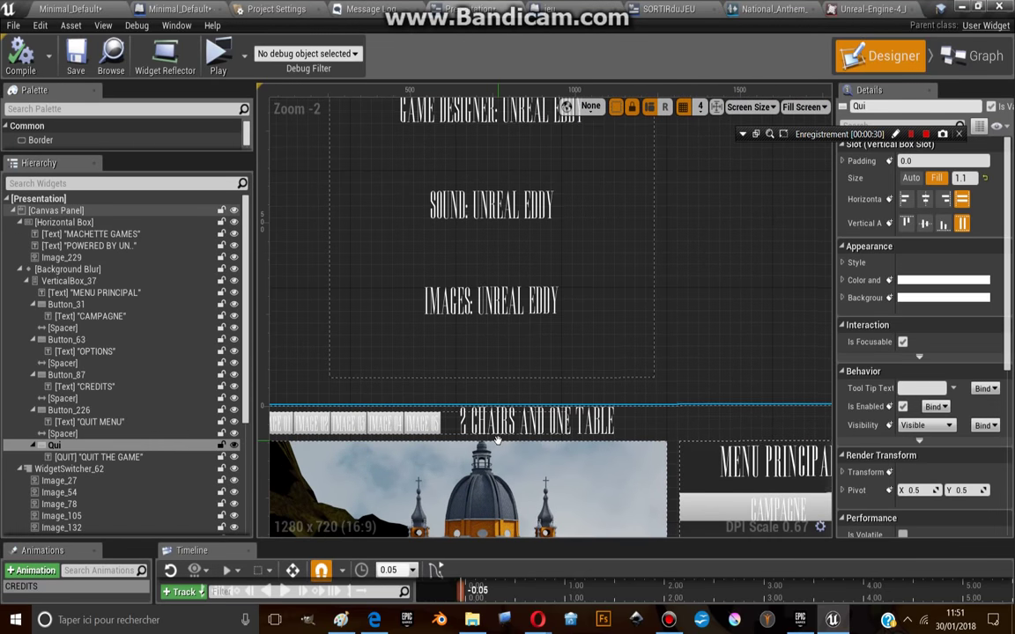
{"action": "scroll", "coordinate": [499, 339], "scroll_direction": "down", "scroll_amount": 4}
{"action": "scroll", "coordinate": [500, 339], "scroll_direction": "up", "scroll_amount": 2}
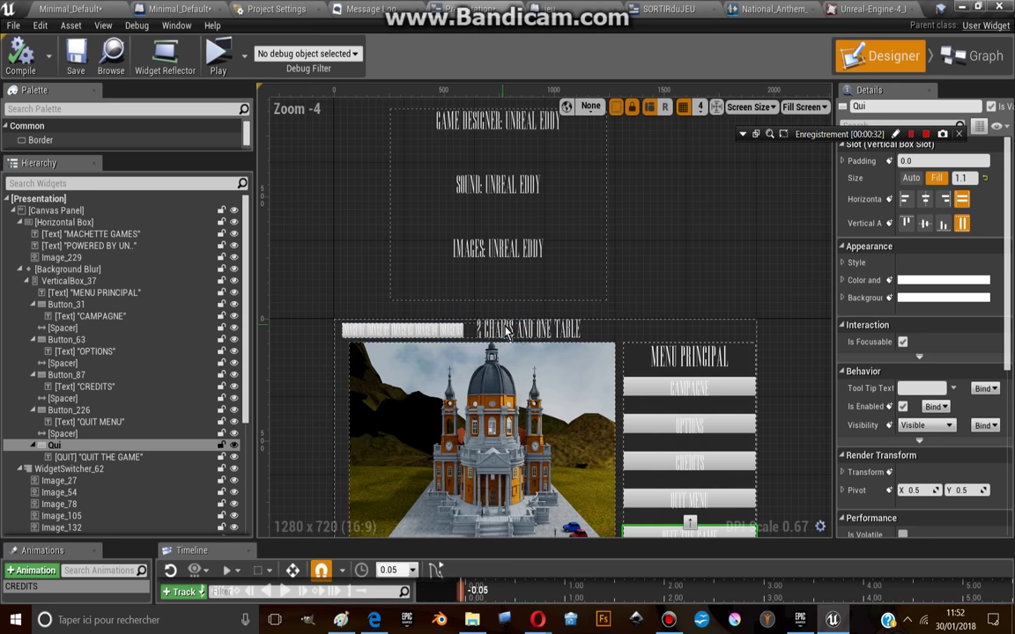
{"action": "mouse_move", "coordinate": [551, 412]}
{"action": "right_mouse_down"}
{"action": "mouse_move", "coordinate": [471, 236]}
{"action": "mouse_move", "coordinate": [544, 465]}
{"action": "right_mouse_up"}
{"action": "scroll", "coordinate": [529, 385], "scroll_direction": "up", "scroll_amount": 3}
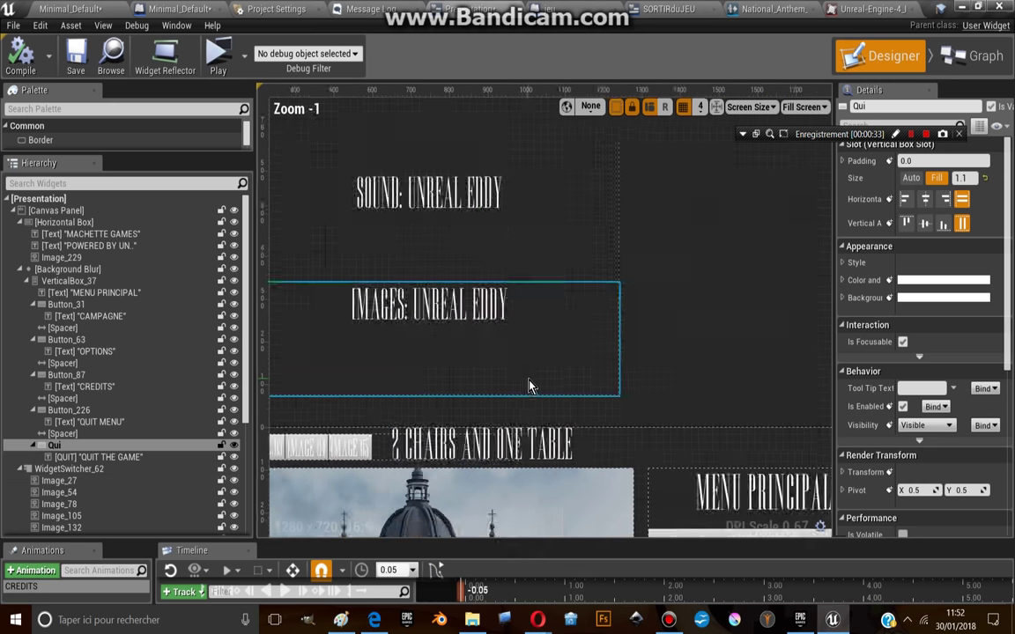
{"action": "scroll", "coordinate": [529, 385], "scroll_direction": "up", "scroll_amount": 1}
{"action": "left_click", "coordinate": [462, 340]}
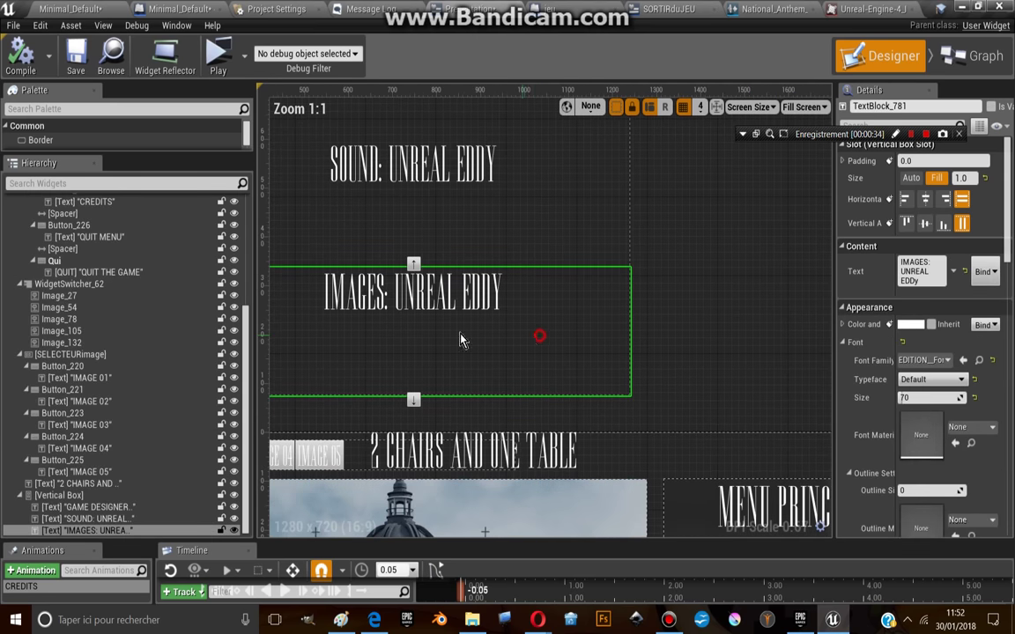
- Copy the IMAGES: UNREAL EDDY line and paste it into the credits Vertical Box
{"action": "right_click", "coordinate": [120, 532]}
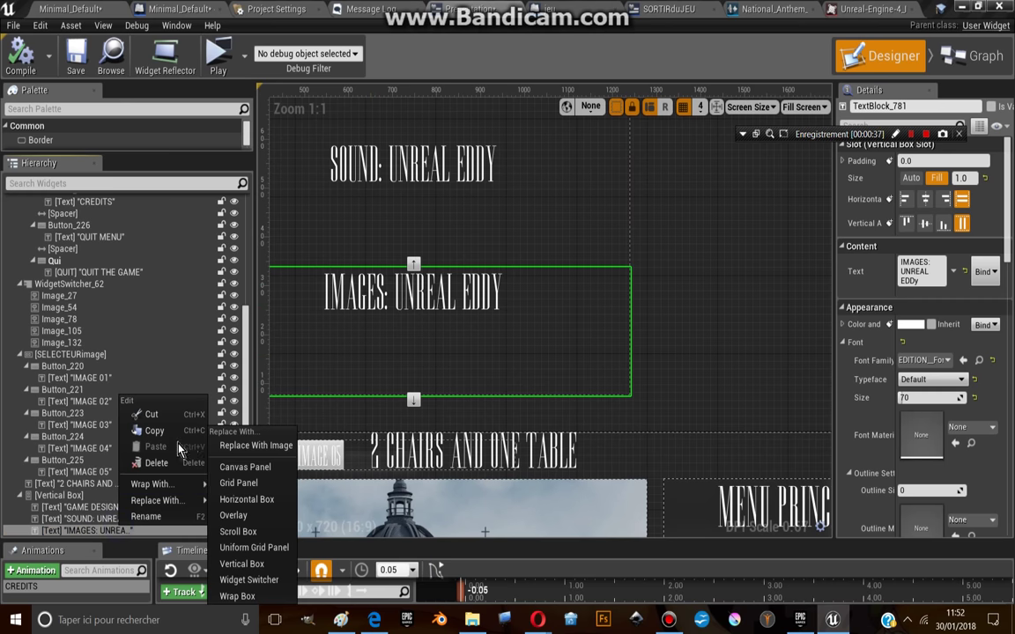
{"action": "left_click", "coordinate": [95, 497]}
{"action": "right_click", "coordinate": [97, 496]}
{"action": "left_click", "coordinate": [137, 412]}
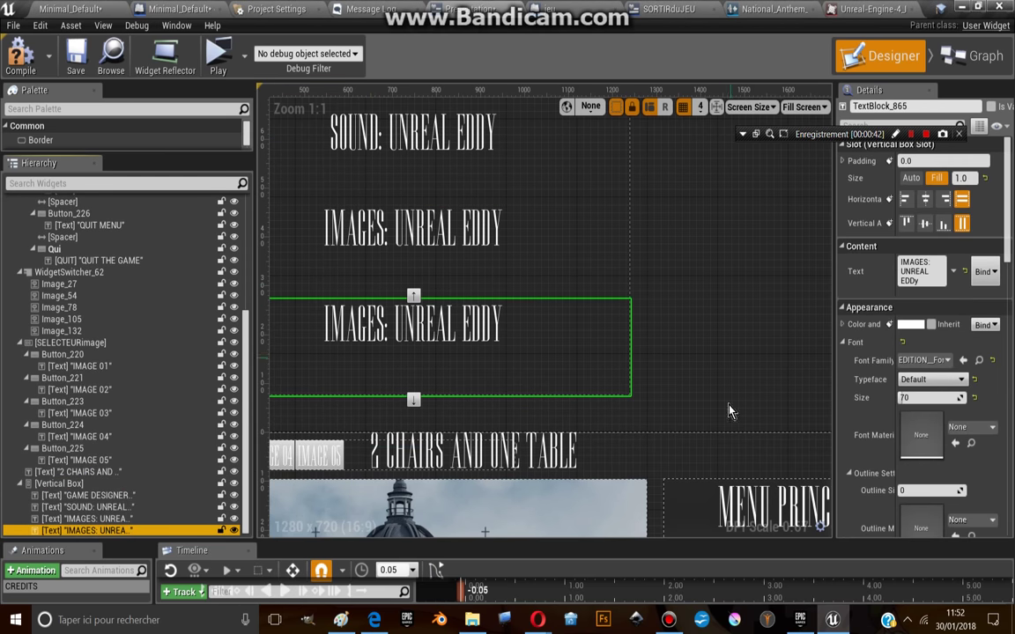
- Change the pasted line's Text to ALL THE REST IS UNREAL ENGINE 4
{"action": "left_click", "coordinate": [927, 262]}
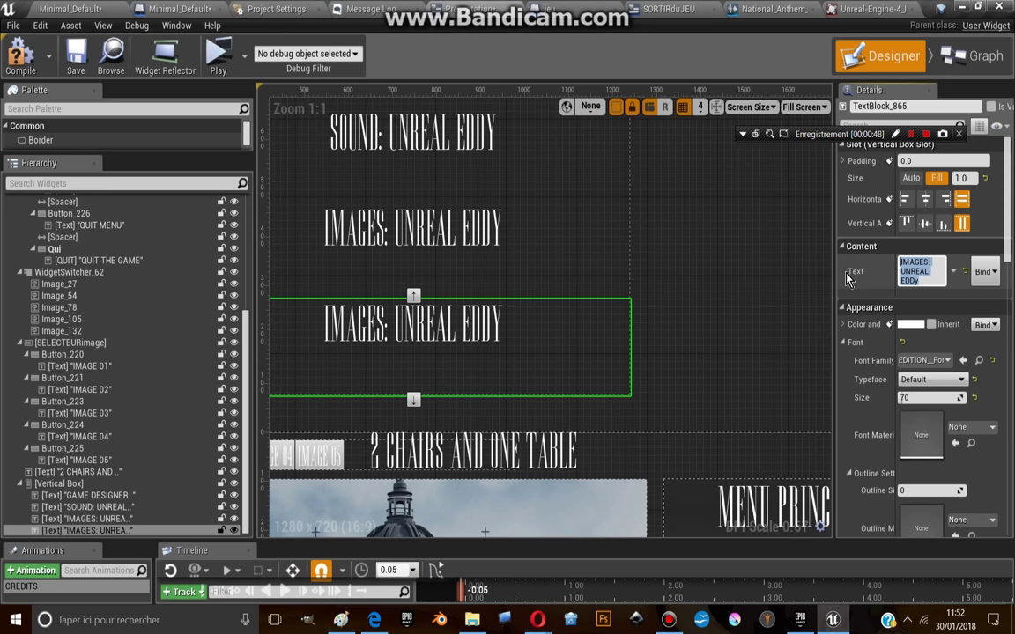
{"action": "type", "text": "A"}
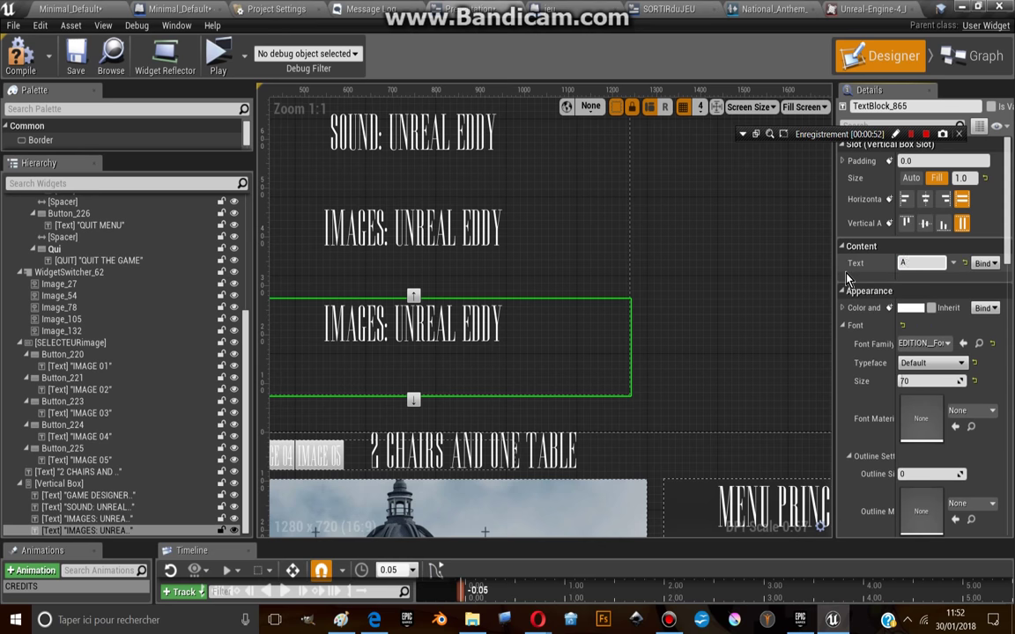
{"action": "type", "text": "LL THE REST IS "}
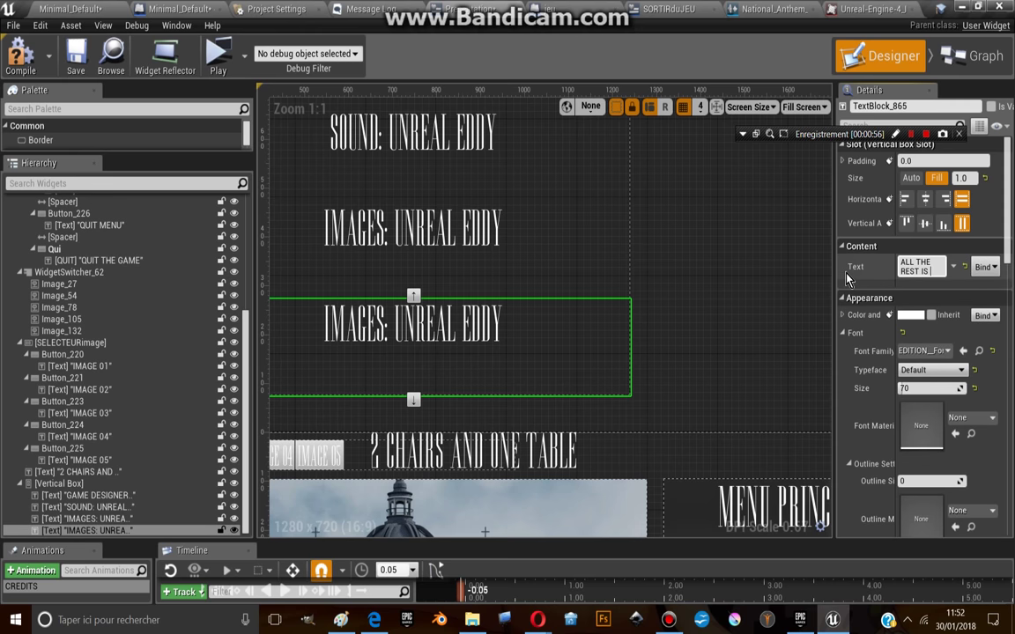
{"action": "type", "text": "UNREAL E"}
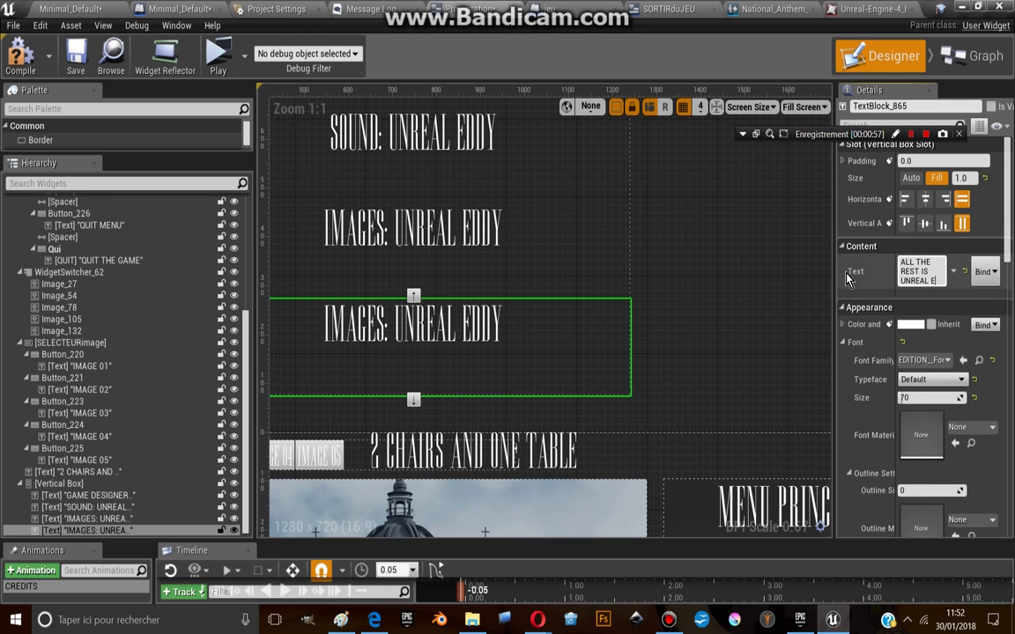
{"action": "type", "text": "NGINE4"}
{"action": "key", "text": "Return"}
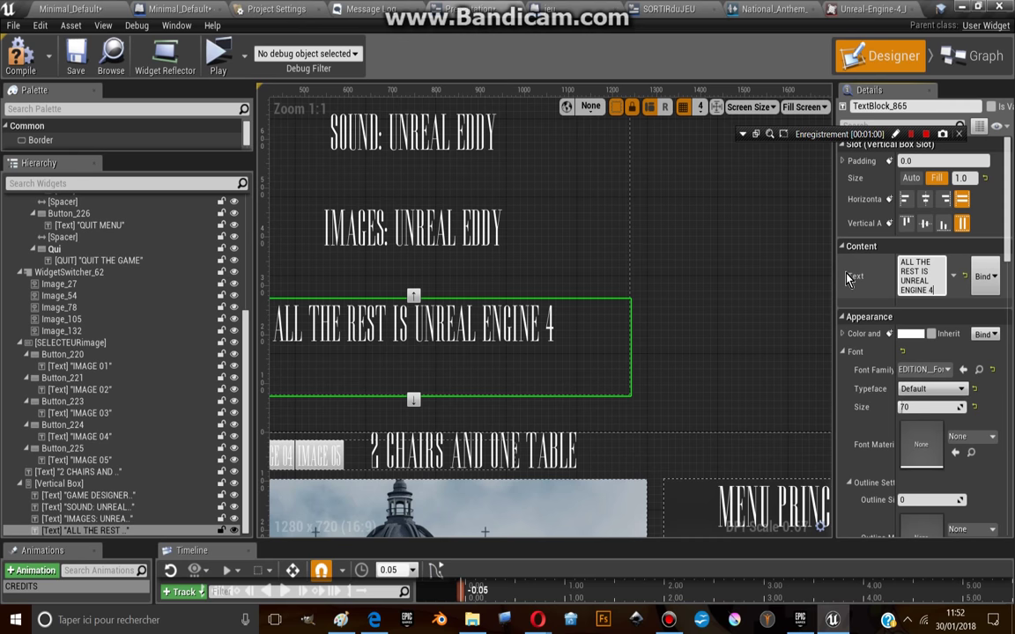
{"action": "scroll", "coordinate": [580, 355], "scroll_direction": "down", "scroll_amount": 2}
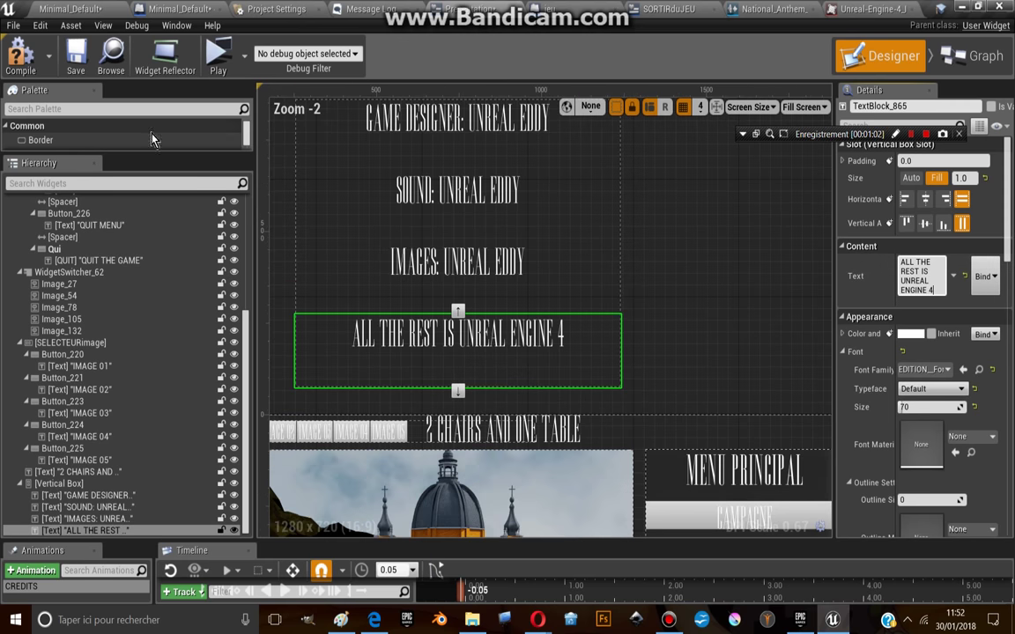
{"action": "scroll", "coordinate": [384, 257], "scroll_direction": "down", "scroll_amount": 2}
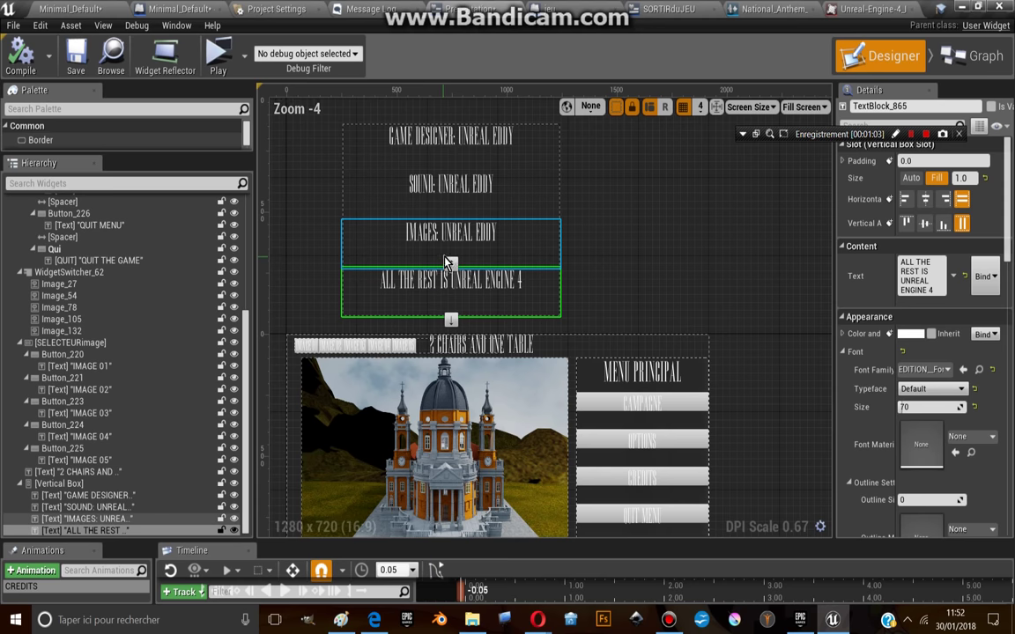
{"action": "scroll", "coordinate": [505, 231], "scroll_direction": "up", "scroll_amount": 2}
{"action": "scroll", "coordinate": [491, 227], "scroll_direction": "down", "scroll_amount": 1}
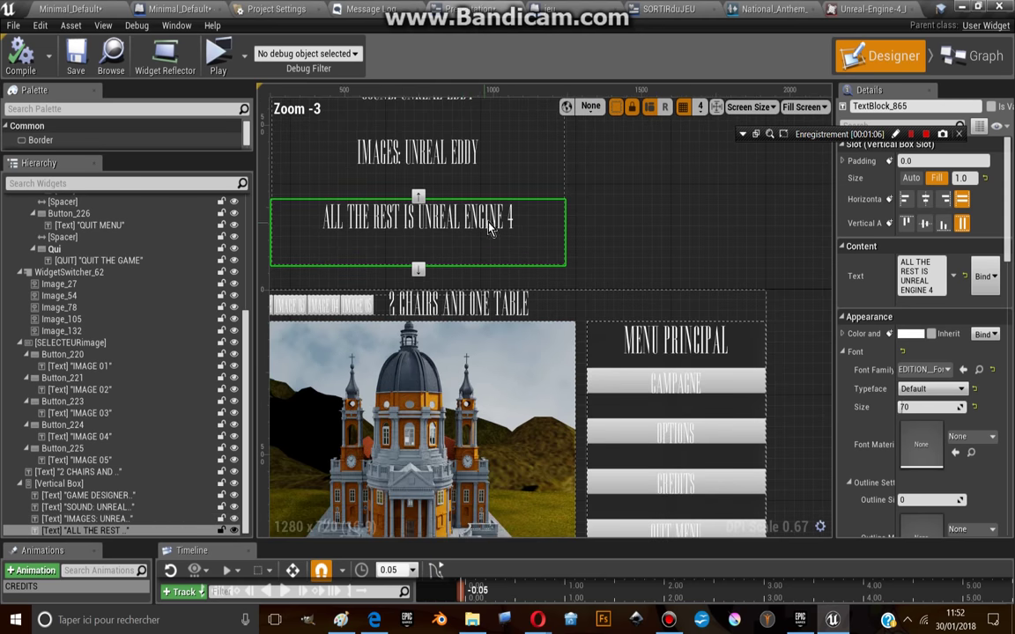
{"action": "double_click", "coordinate": [901, 282]}
{"action": "key", "text": "shift+End"}
{"action": "type", "text": "EPIC "}
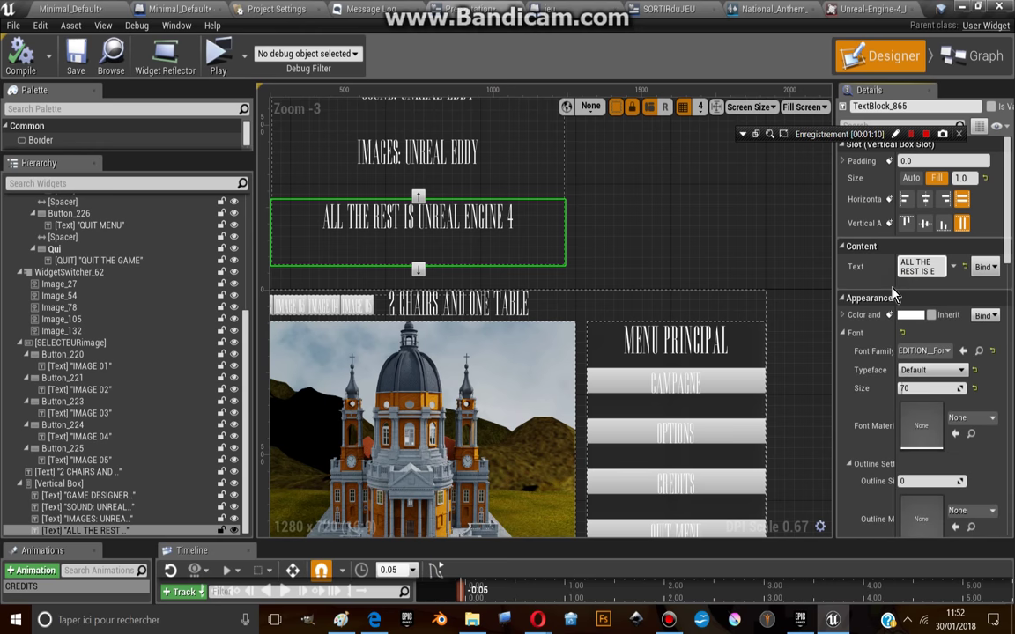
{"action": "type", "text": "GAMES"}
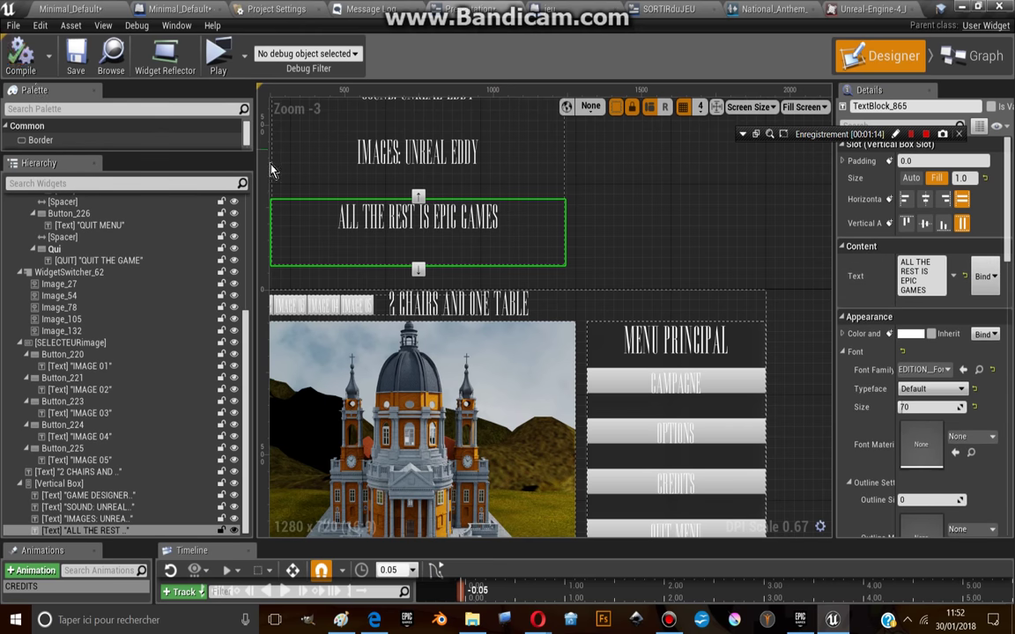
{"action": "scroll", "coordinate": [391, 218], "scroll_direction": "down", "scroll_amount": 1}
{"action": "scroll", "coordinate": [444, 188], "scroll_direction": "down", "scroll_amount": 1}
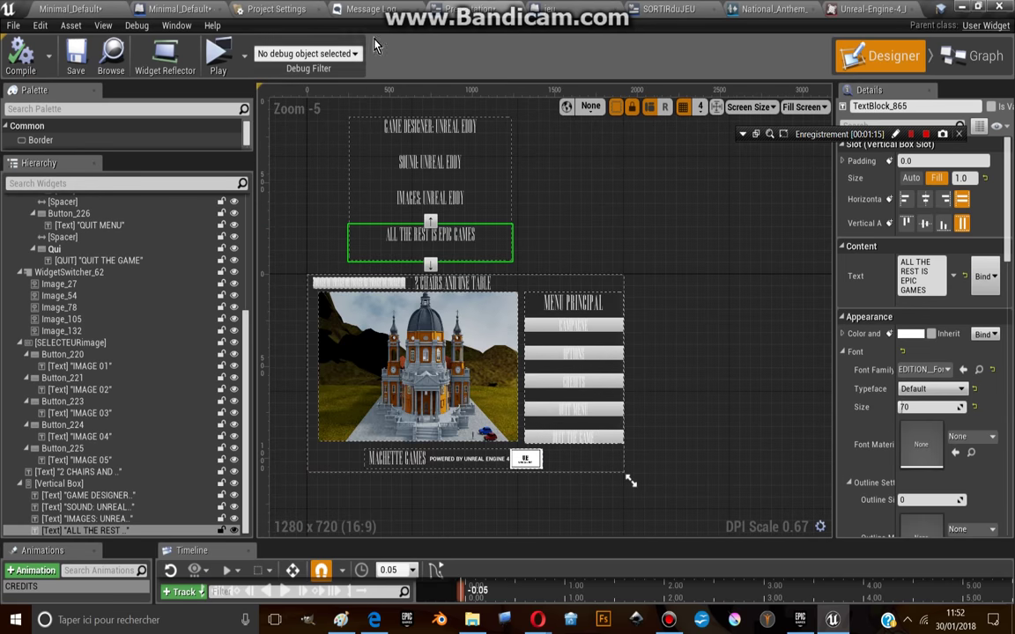
{"action": "left_click", "coordinate": [667, 9]}
{"action": "scroll", "coordinate": [450, 202], "scroll_direction": "up", "scroll_amount": 2}
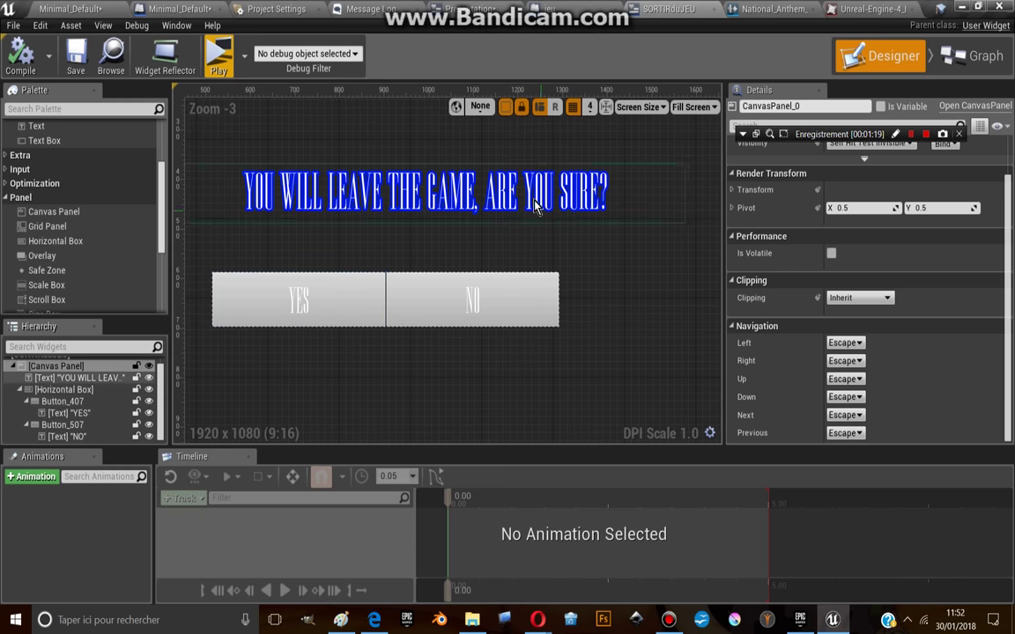
{"action": "left_click", "coordinate": [471, 9]}
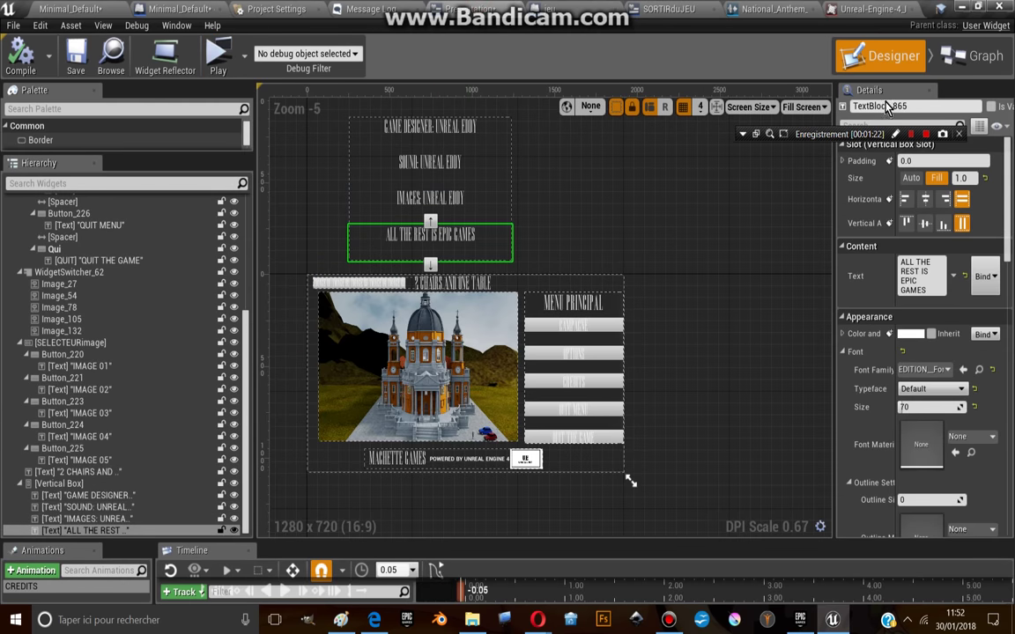
- In the event graph, locate and select the Set Input Mode Game Only node after Event Construct
{"action": "left_click", "coordinate": [969, 56]}
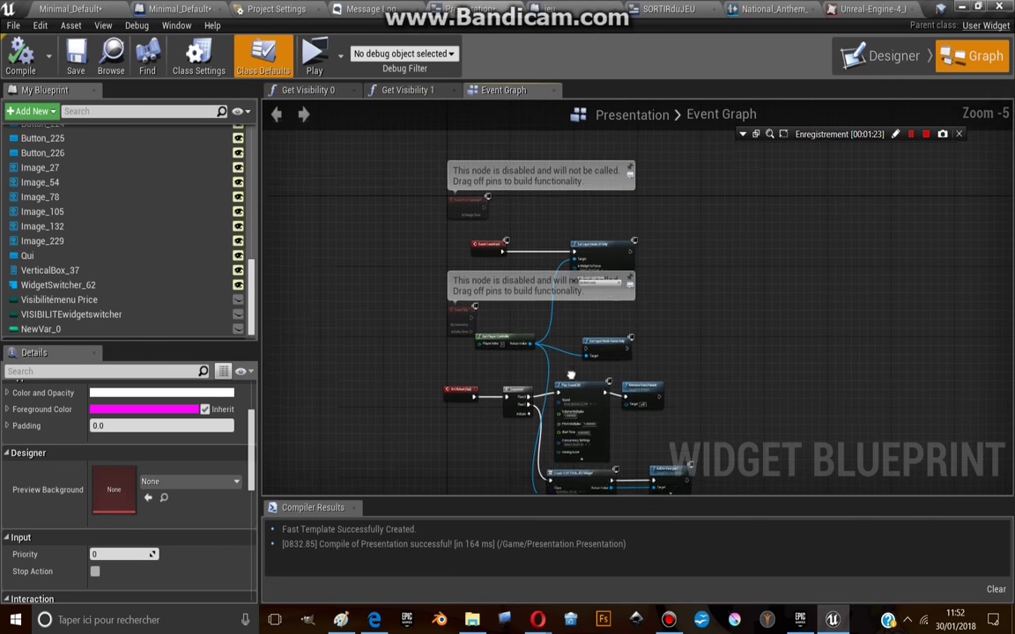
{"action": "scroll", "coordinate": [557, 288], "scroll_direction": "up", "scroll_amount": 5}
{"action": "right_click", "coordinate": [562, 290]}
{"action": "key", "text": "Escape"}
{"action": "mouse_move", "coordinate": [725, 320]}
{"action": "right_mouse_down"}
{"action": "mouse_move", "coordinate": [690, 264]}
{"action": "mouse_move", "coordinate": [695, 185]}
{"action": "right_mouse_up"}
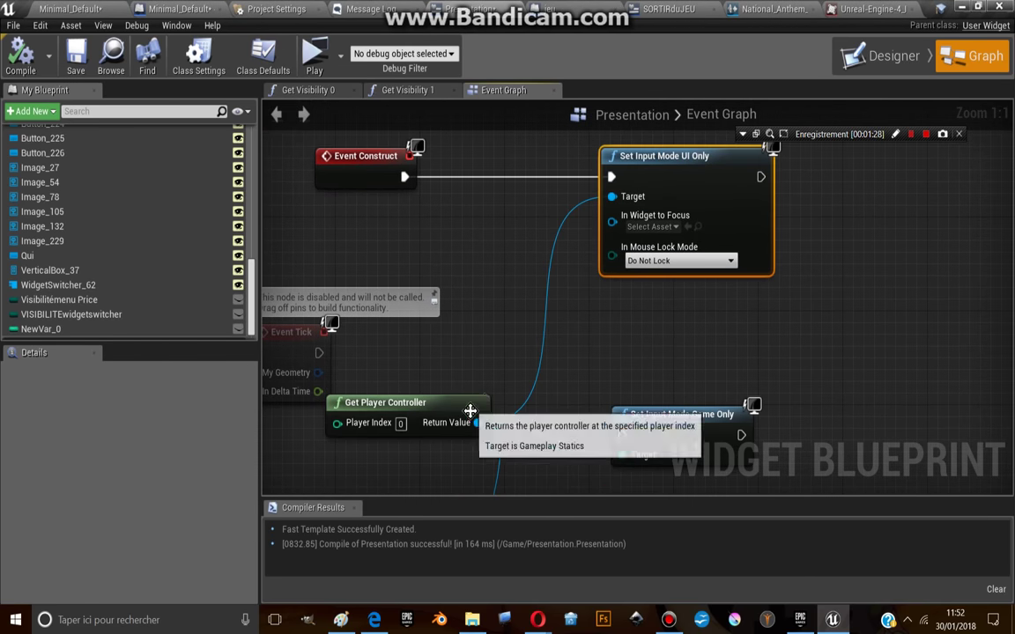
{"action": "left_click_drag", "start_coordinate": [469, 411], "coordinate": [535, 348]}
{"action": "right_click_drag", "start_coordinate": [535, 348], "coordinate": [539, 289]}
{"action": "left_click", "coordinate": [582, 261]}
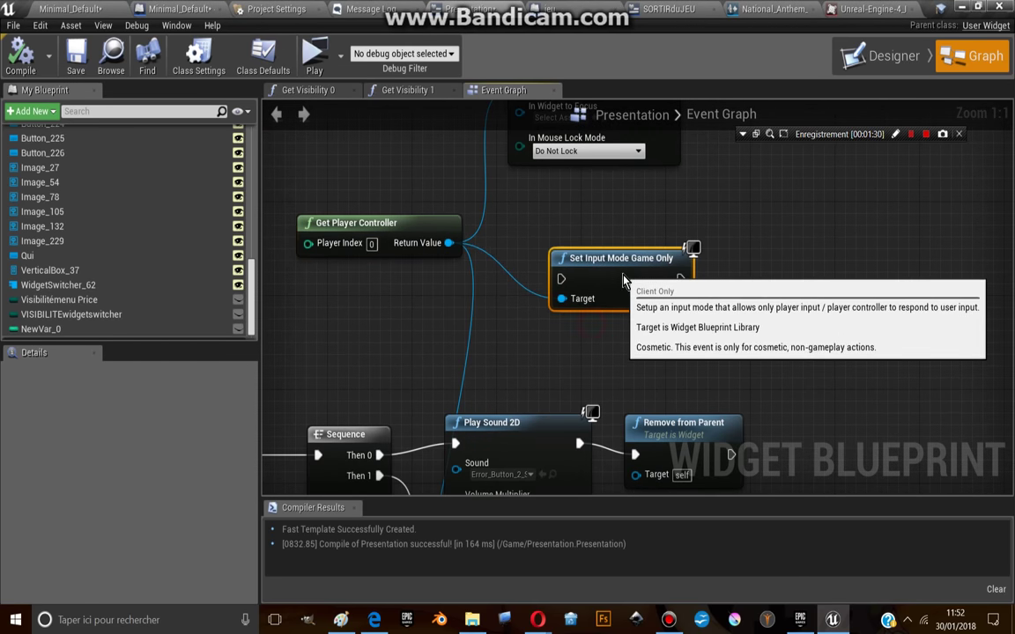
{"action": "scroll", "coordinate": [586, 290], "scroll_direction": "down", "scroll_amount": 2}
{"action": "scroll", "coordinate": [592, 328], "scroll_direction": "down", "scroll_amount": 1}
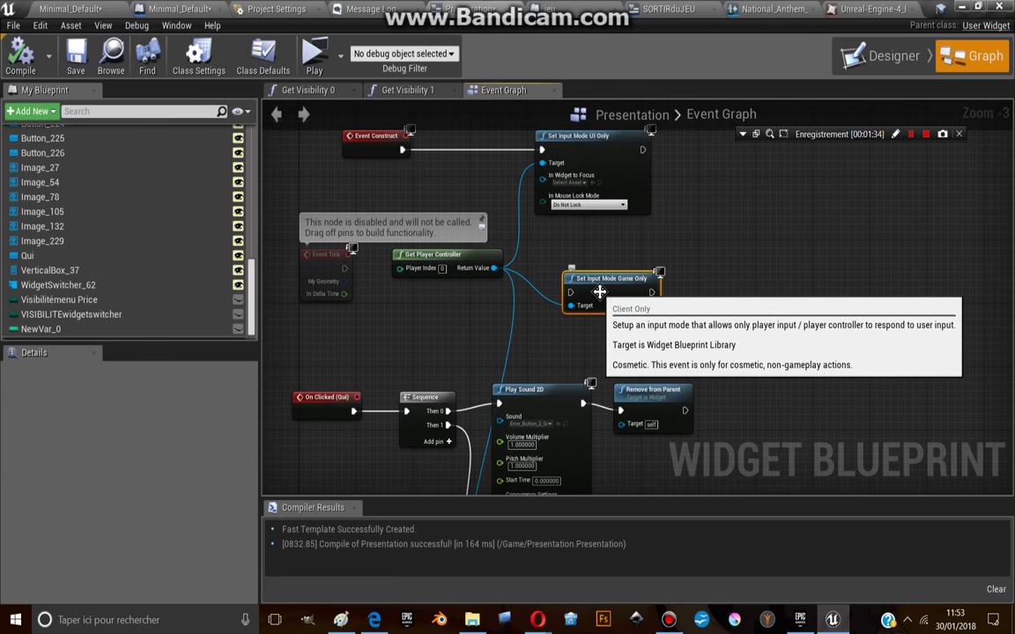
{"action": "left_click_drag", "start_coordinate": [599, 292], "coordinate": [606, 284]}
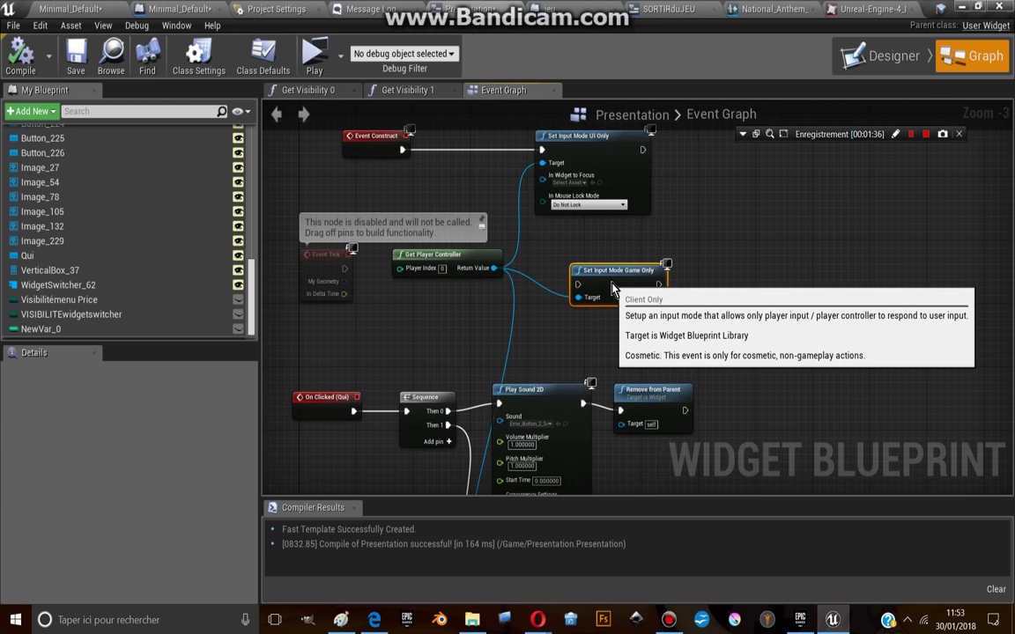
- Review the Play Sound 2D and Add to Viewport nodes, then delete Set Input Mode Game Only
{"action": "right_click_drag", "start_coordinate": [612, 288], "coordinate": [603, 184]}
{"action": "left_click_drag", "start_coordinate": [571, 335], "coordinate": [572, 342]}
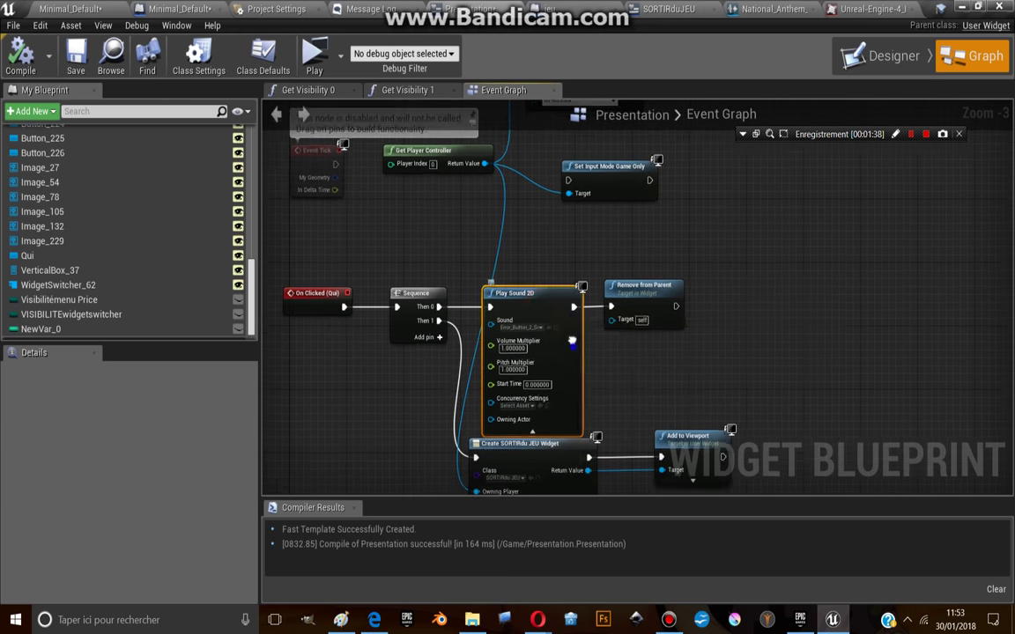
{"action": "right_click_drag", "start_coordinate": [572, 342], "coordinate": [560, 199]}
{"action": "left_click_drag", "start_coordinate": [636, 292], "coordinate": [644, 308]}
{"action": "right_click_drag", "start_coordinate": [652, 273], "coordinate": [627, 394]}
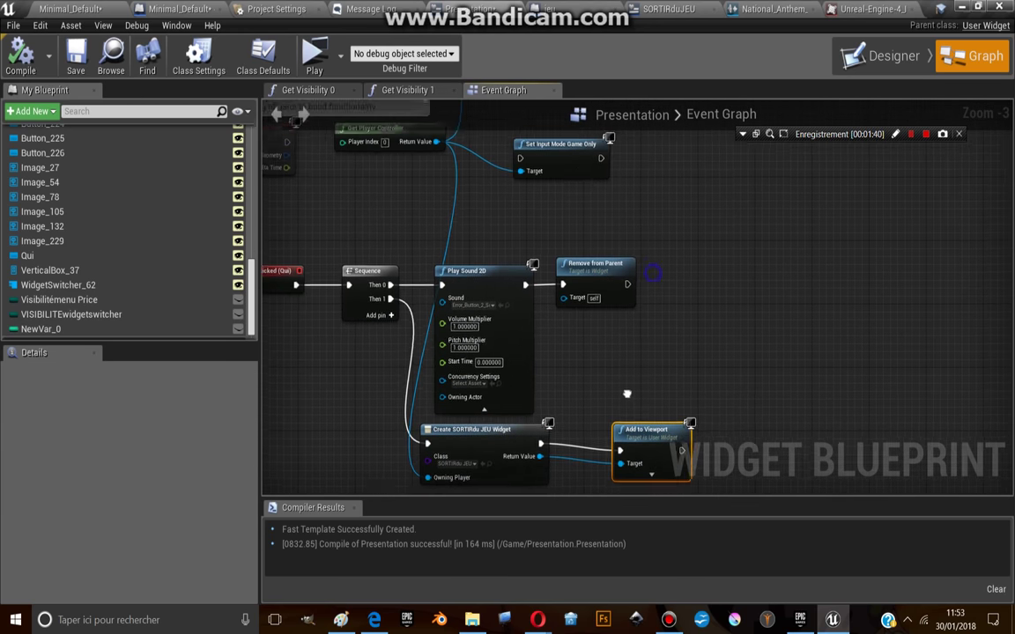
{"action": "left_click", "coordinate": [564, 150]}
{"action": "key", "text": "Delete"}
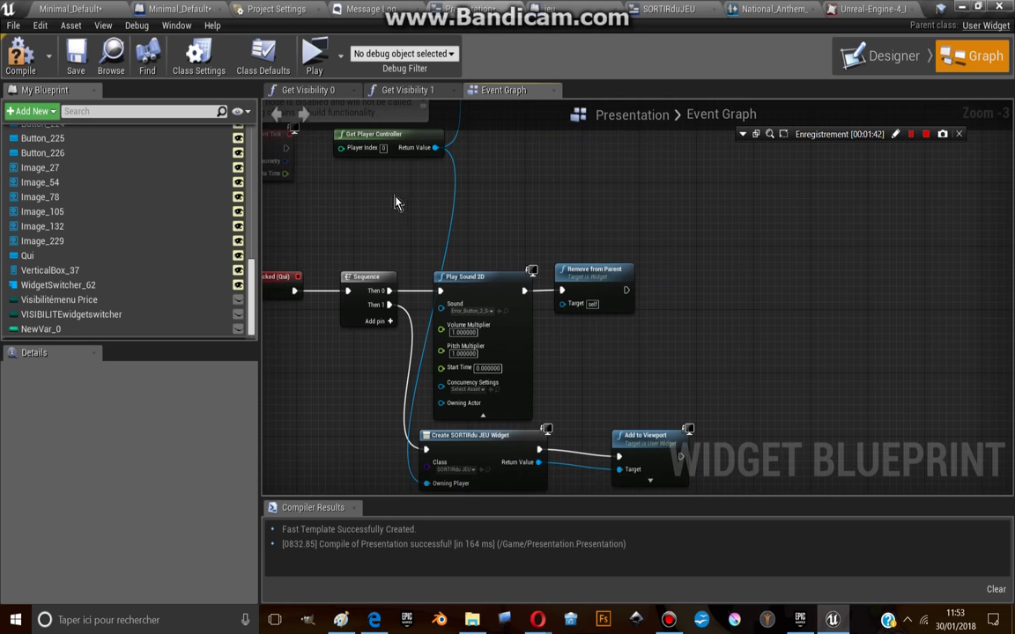
- Check the FlipFlop SET nodes, leaving the upper one Visible, and go back to Designer
{"action": "scroll", "coordinate": [544, 373], "scroll_direction": "down", "scroll_amount": 3}
{"action": "scroll", "coordinate": [476, 333], "scroll_direction": "up", "scroll_amount": 3}
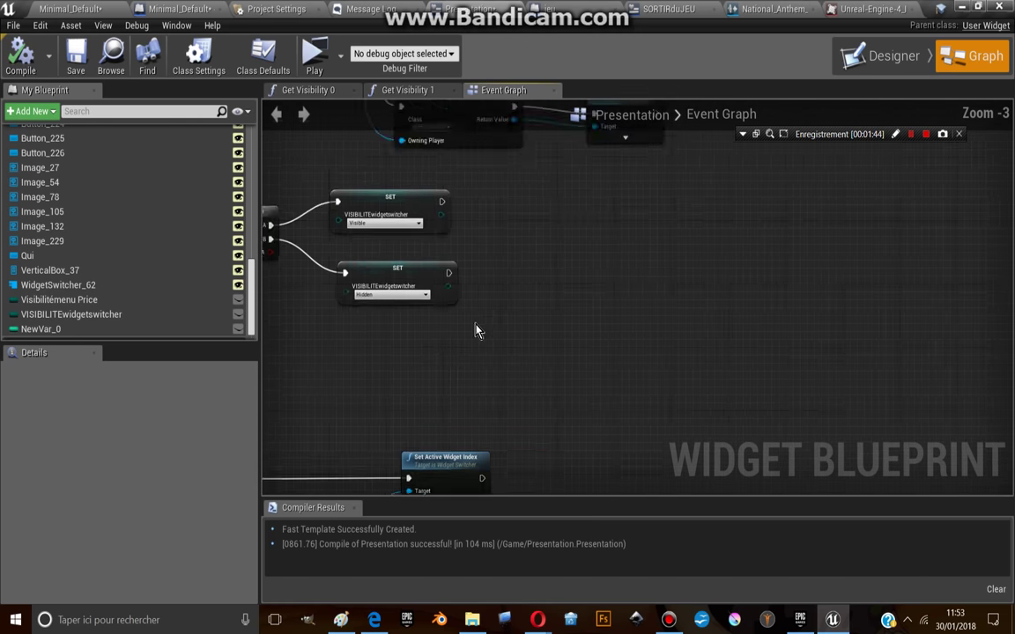
{"action": "right_click_drag", "start_coordinate": [476, 333], "coordinate": [514, 292]}
{"action": "scroll", "coordinate": [540, 273], "scroll_direction": "down", "scroll_amount": 1}
{"action": "scroll", "coordinate": [540, 272], "scroll_direction": "up", "scroll_amount": 3}
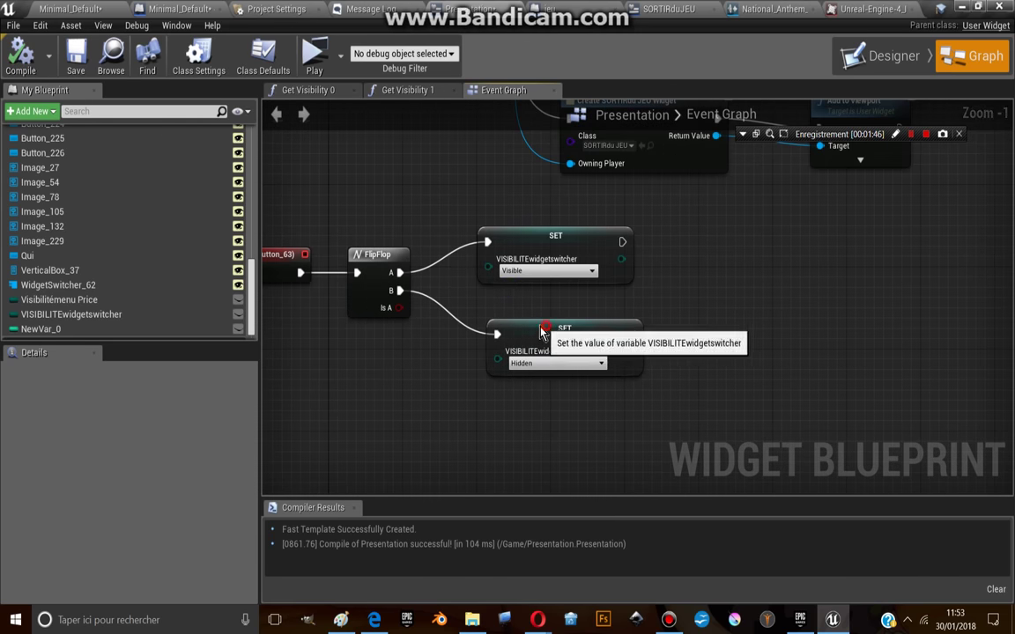
{"action": "left_click", "coordinate": [478, 335]}
{"action": "right_click_drag", "start_coordinate": [491, 368], "coordinate": [595, 344]}
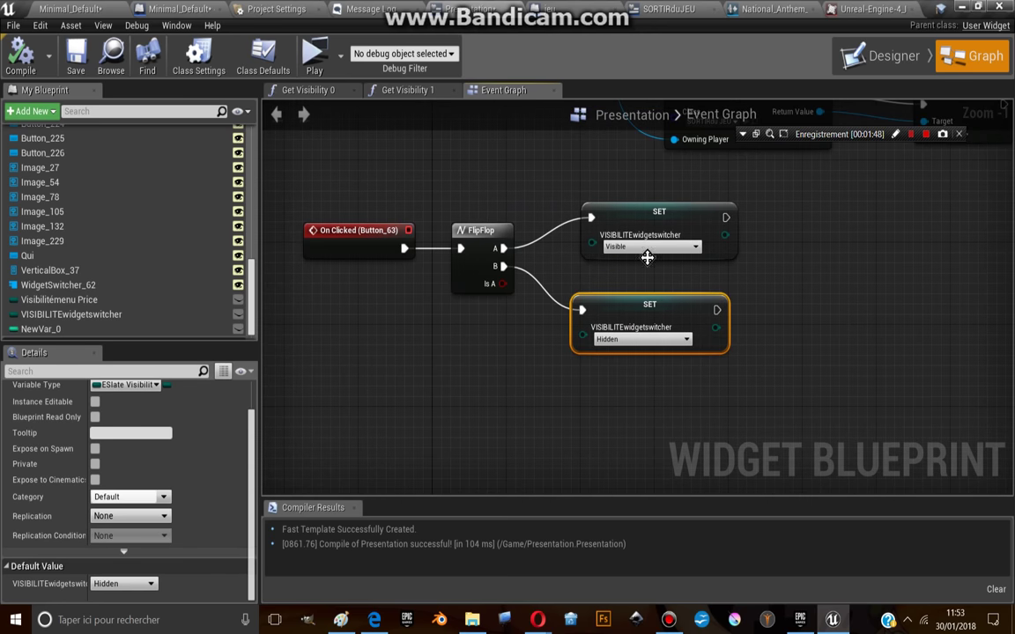
{"action": "left_click", "coordinate": [650, 249]}
{"action": "left_click", "coordinate": [654, 248]}
{"action": "left_click", "coordinate": [888, 55]}
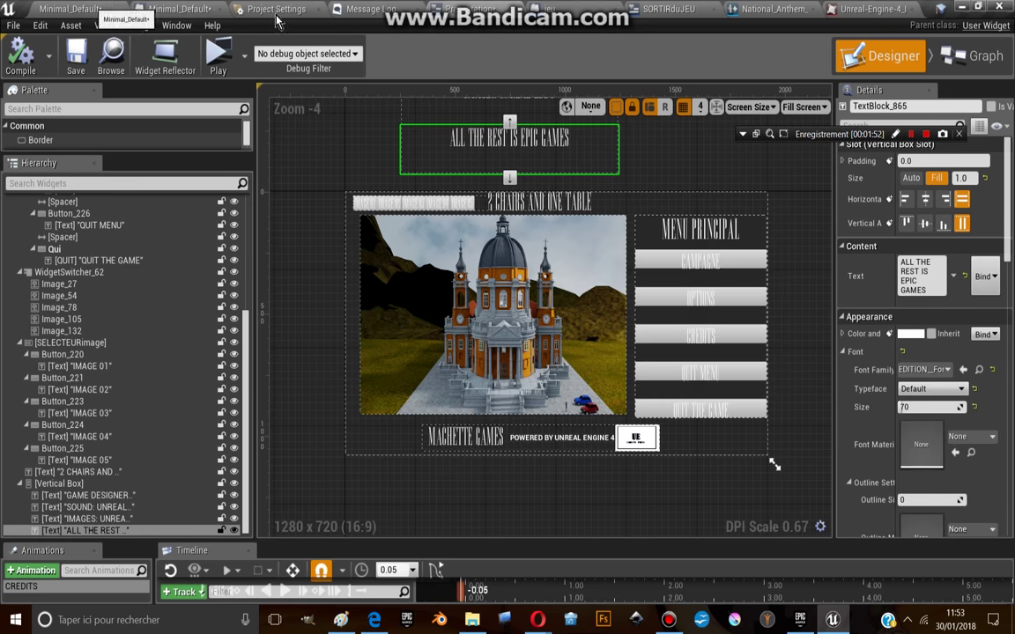
- Launch a maximized Standalone Game preview and bring up the MENU PRINCIPAL overlay
{"action": "left_click", "coordinate": [208, 8]}
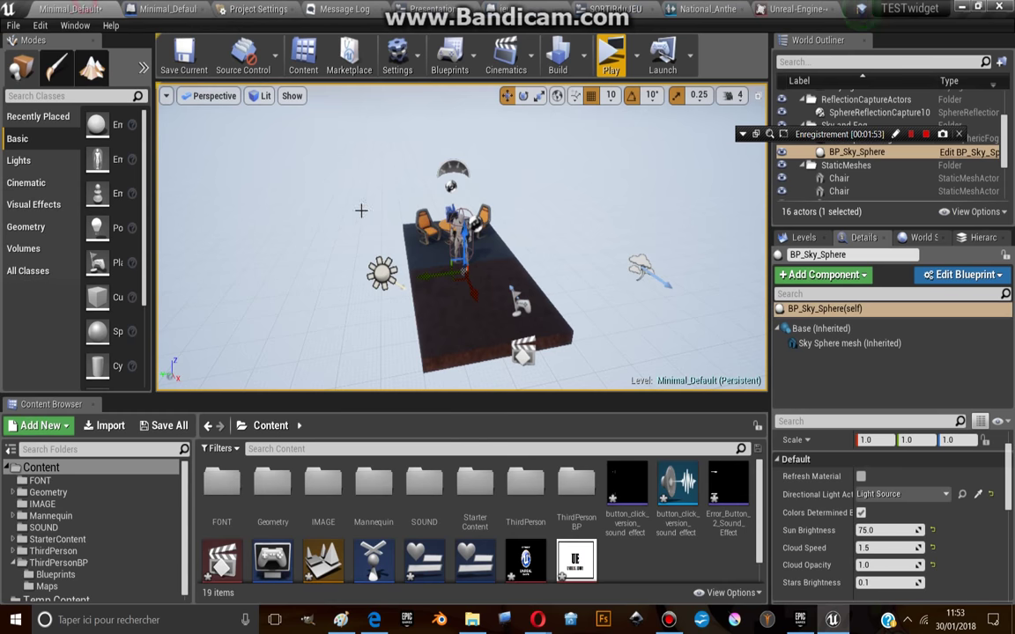
{"action": "left_click", "coordinate": [607, 62]}
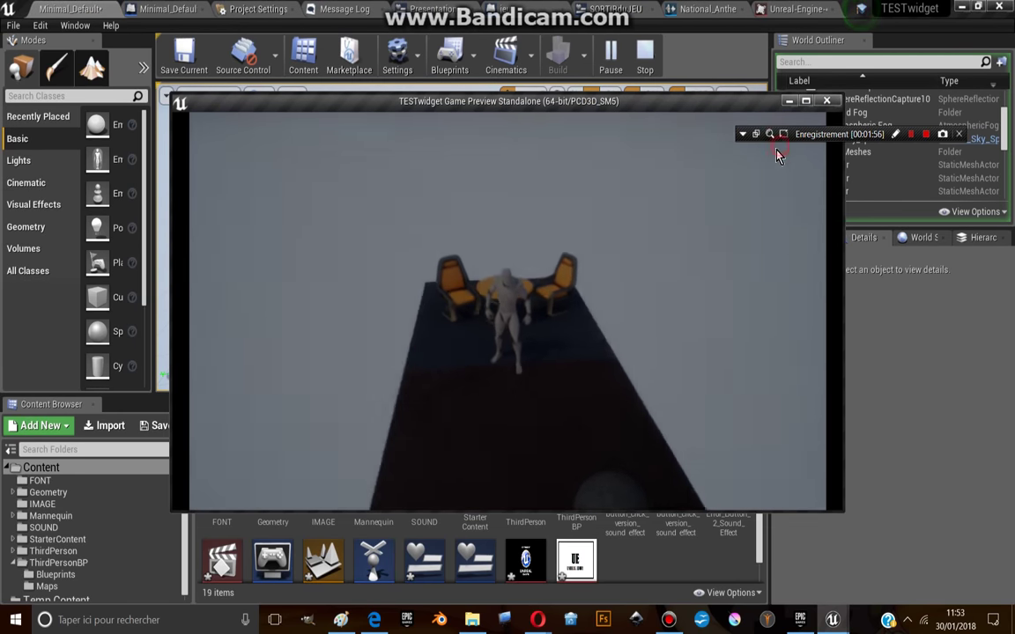
{"action": "left_click", "coordinate": [805, 100]}
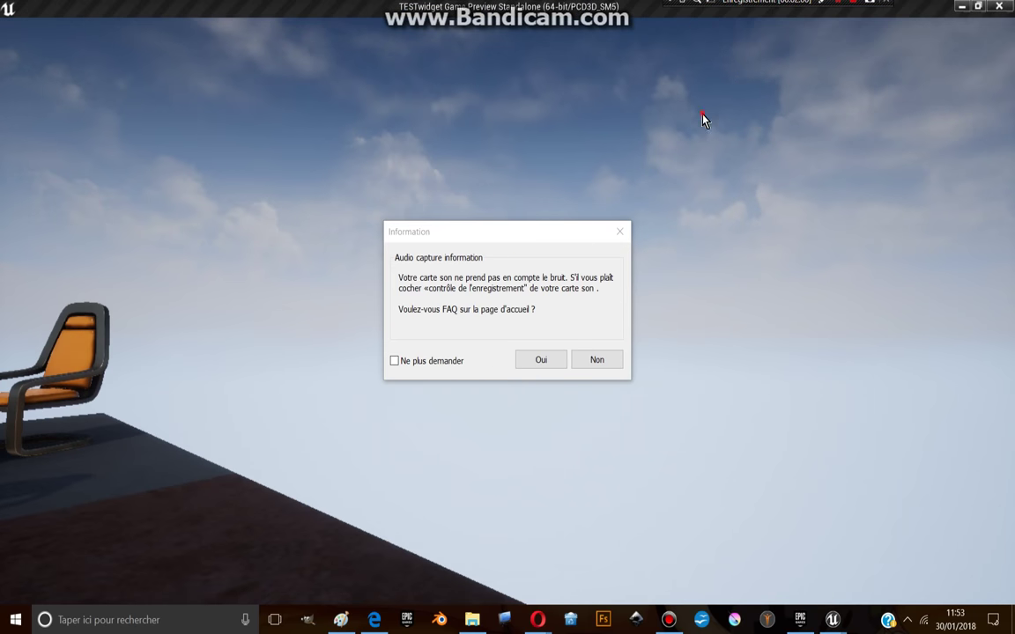
{"action": "left_click", "coordinate": [607, 359]}
{"action": "left_click_drag", "start_coordinate": [543, 342], "coordinate": [482, 431]}
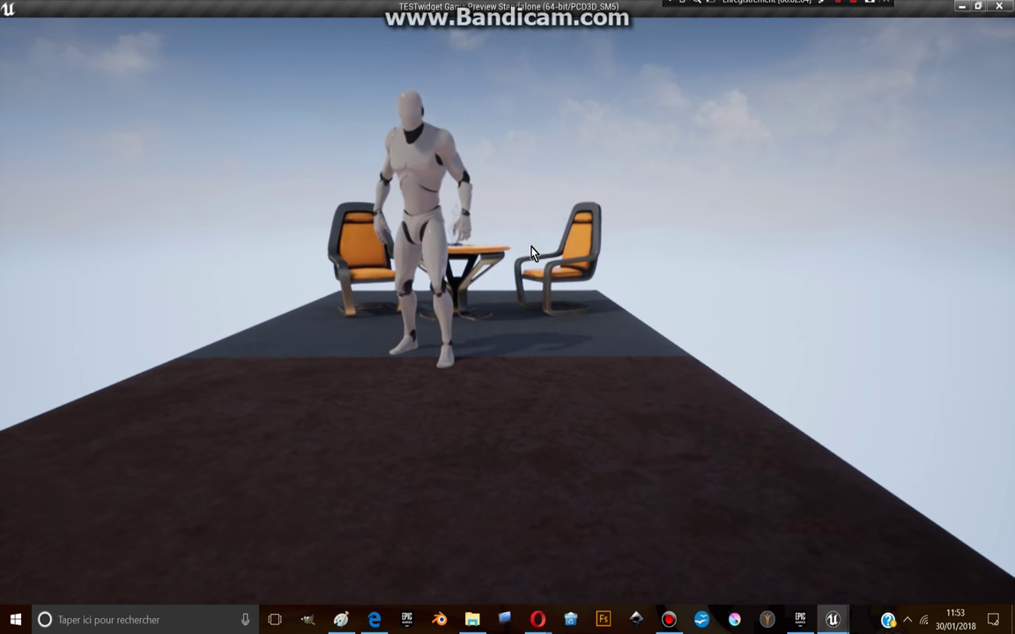
{"action": "mouse_move", "coordinate": [499, 235]}
{"action": "left_mouse_down"}
{"action": "mouse_move", "coordinate": [423, 131]}
{"action": "mouse_move", "coordinate": [485, 422]}
{"action": "mouse_move", "coordinate": [512, 267]}
{"action": "left_mouse_up"}
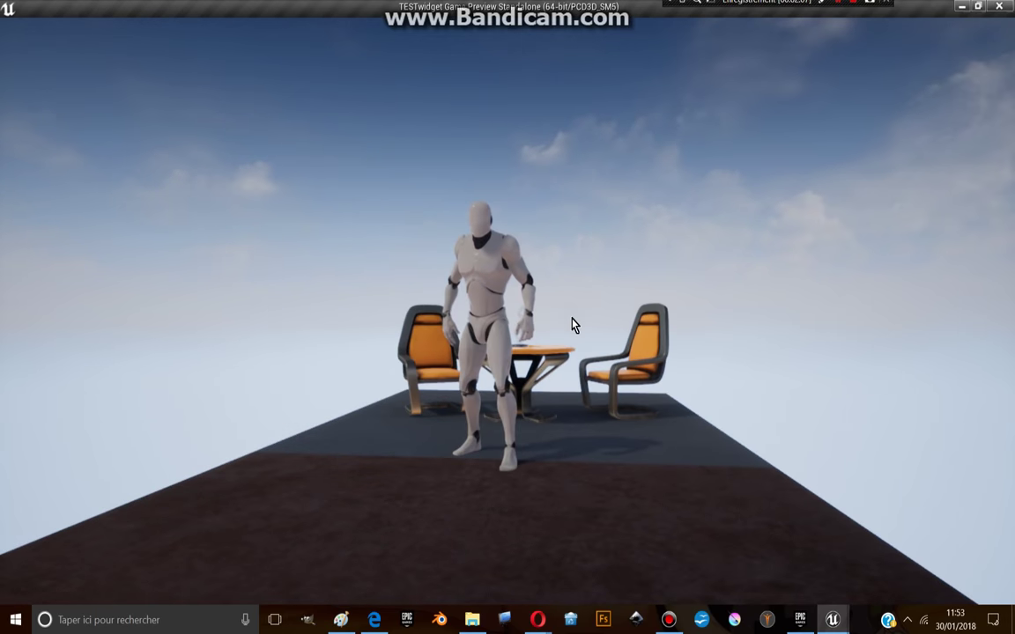
{"action": "left_click", "coordinate": [561, 272]}
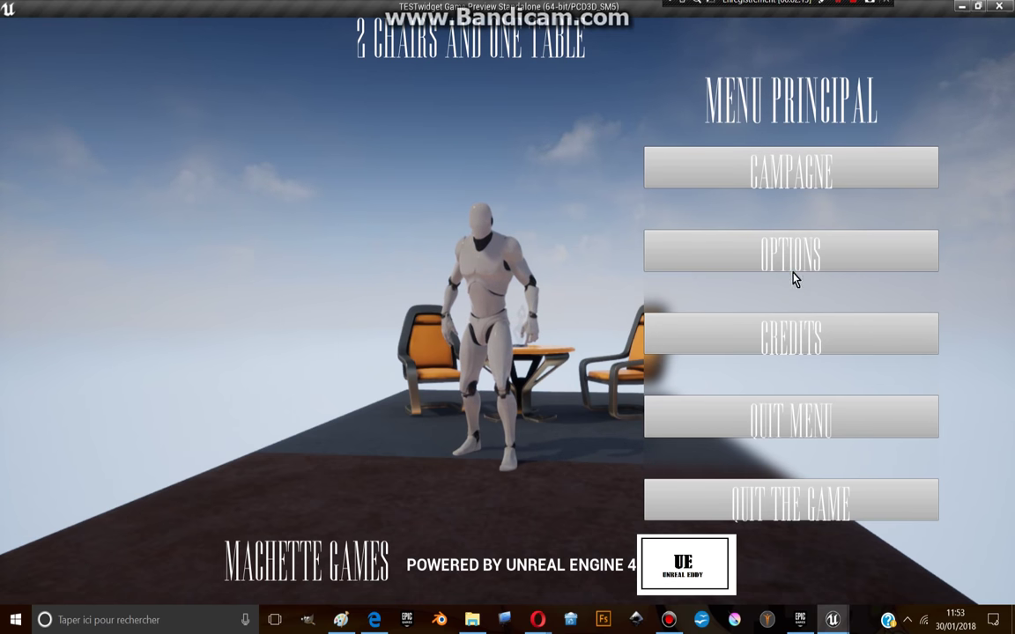
- Open the image gallery and step through pictures two to five, then back to one and two
{"action": "left_click", "coordinate": [763, 254]}
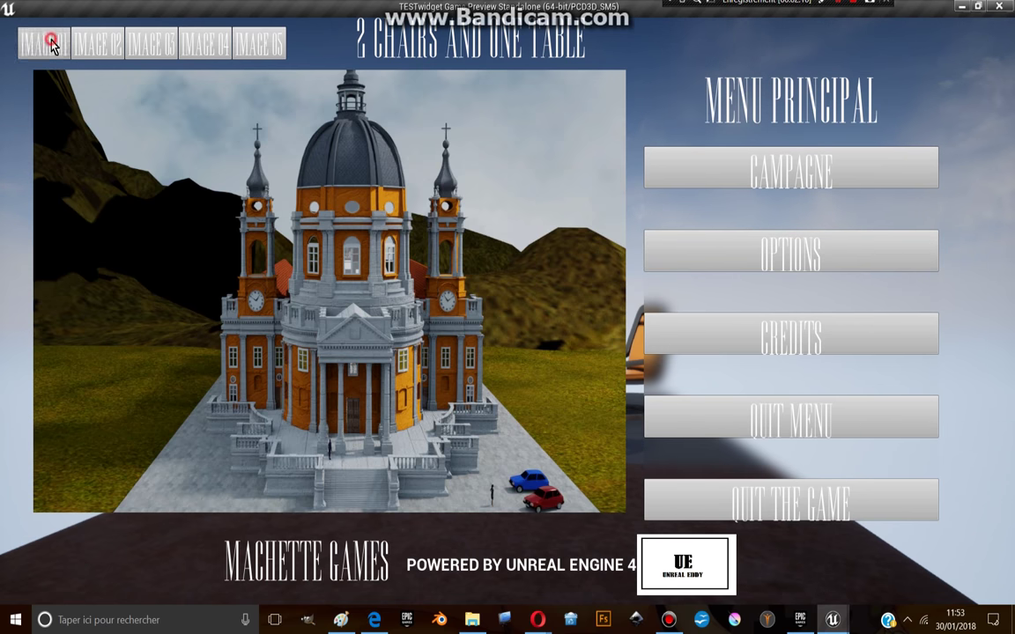
{"action": "left_click", "coordinate": [104, 48]}
{"action": "left_click", "coordinate": [143, 46]}
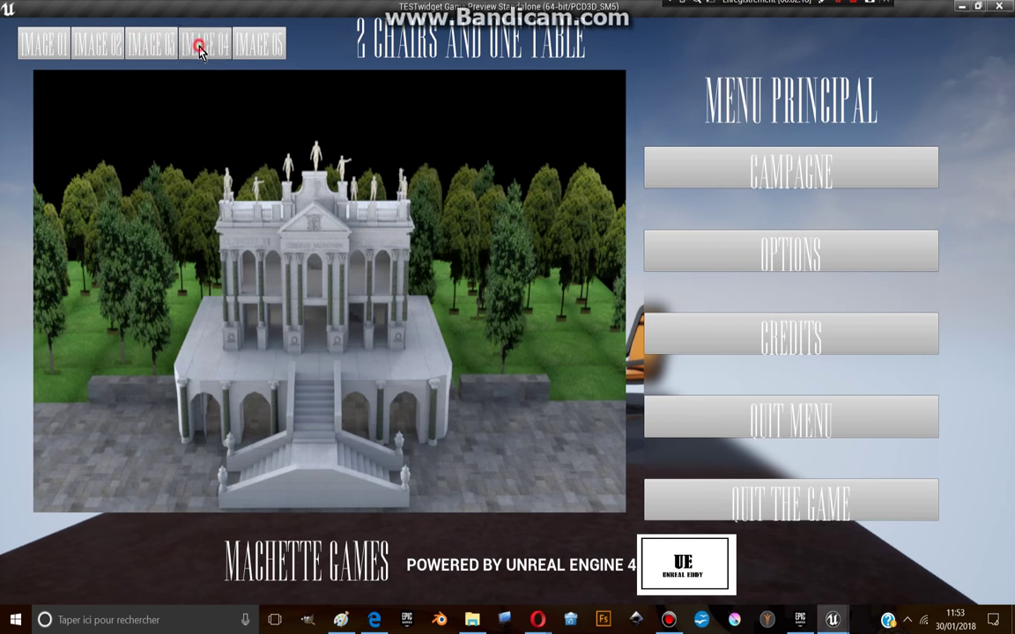
{"action": "left_click", "coordinate": [200, 48]}
{"action": "left_click", "coordinate": [255, 44]}
{"action": "left_click", "coordinate": [212, 44]}
{"action": "left_click", "coordinate": [157, 43]}
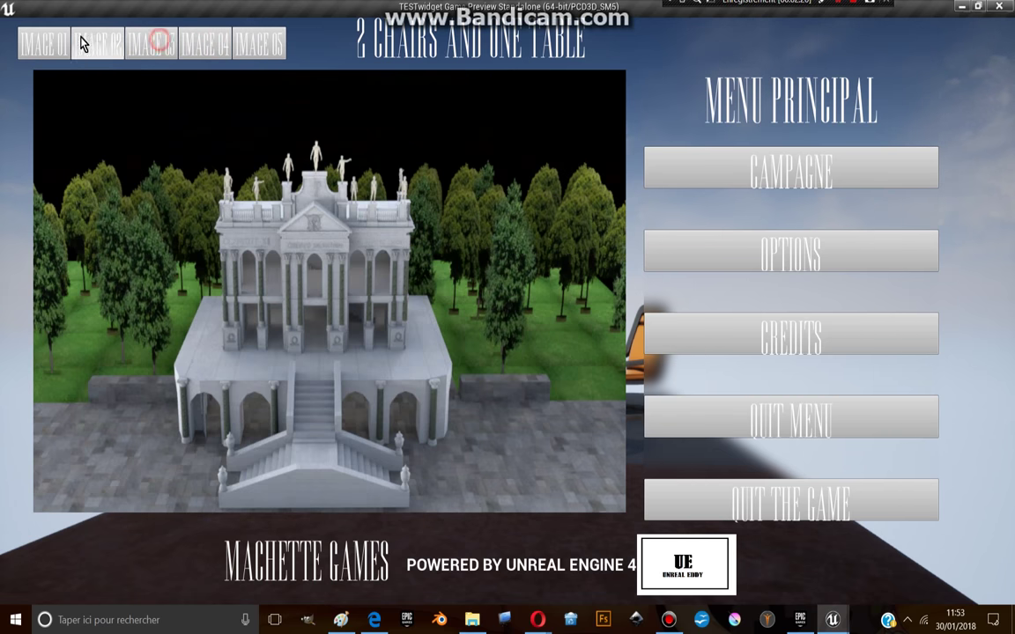
{"action": "left_click", "coordinate": [41, 43]}
{"action": "left_click", "coordinate": [98, 46]}
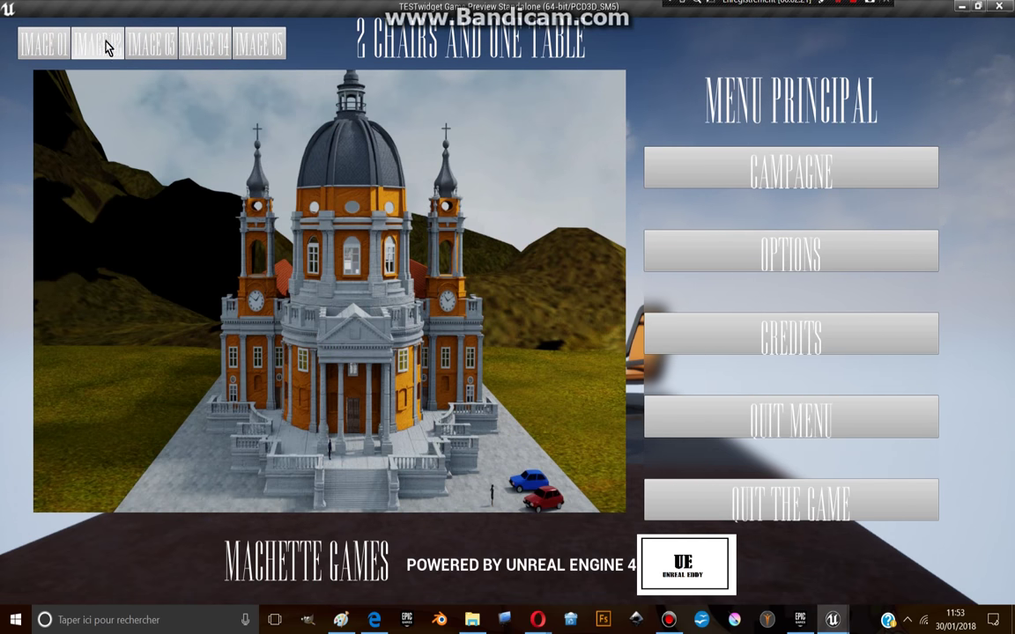
- Cycle the pictures again, ending on the aerial cathedral view, and close the gallery
{"action": "left_click", "coordinate": [98, 45]}
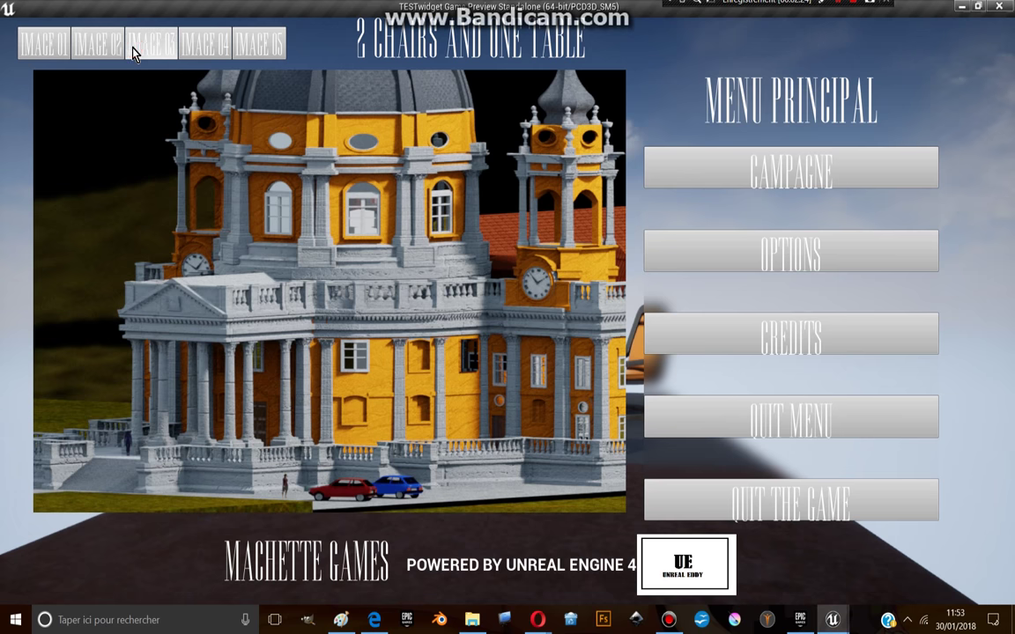
{"action": "left_click", "coordinate": [132, 46]}
{"action": "left_click", "coordinate": [192, 51]}
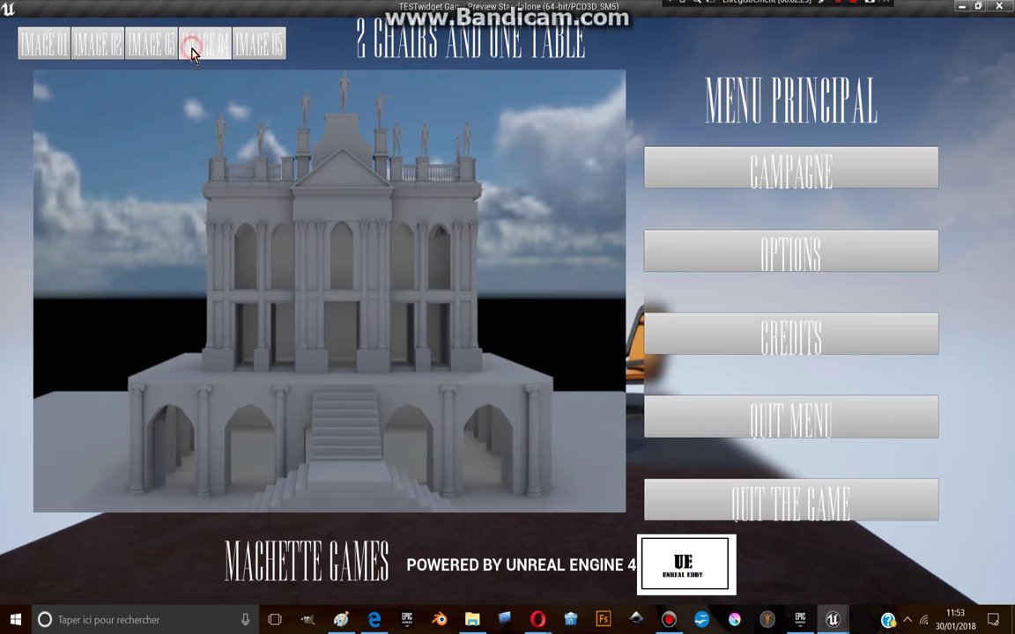
{"action": "left_click", "coordinate": [248, 49]}
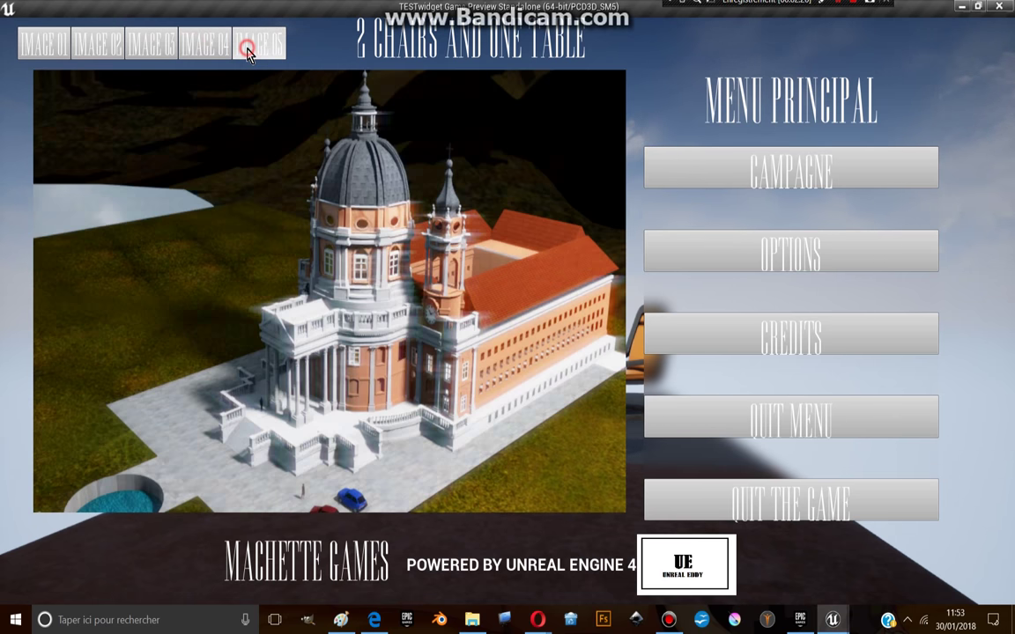
{"action": "left_click", "coordinate": [197, 46]}
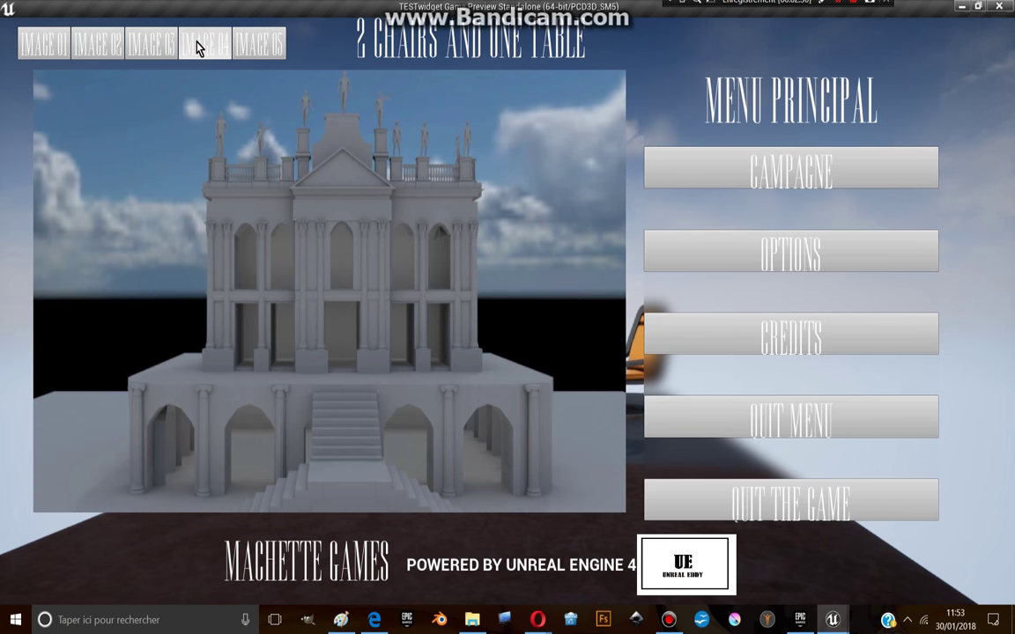
{"action": "left_click", "coordinate": [147, 44]}
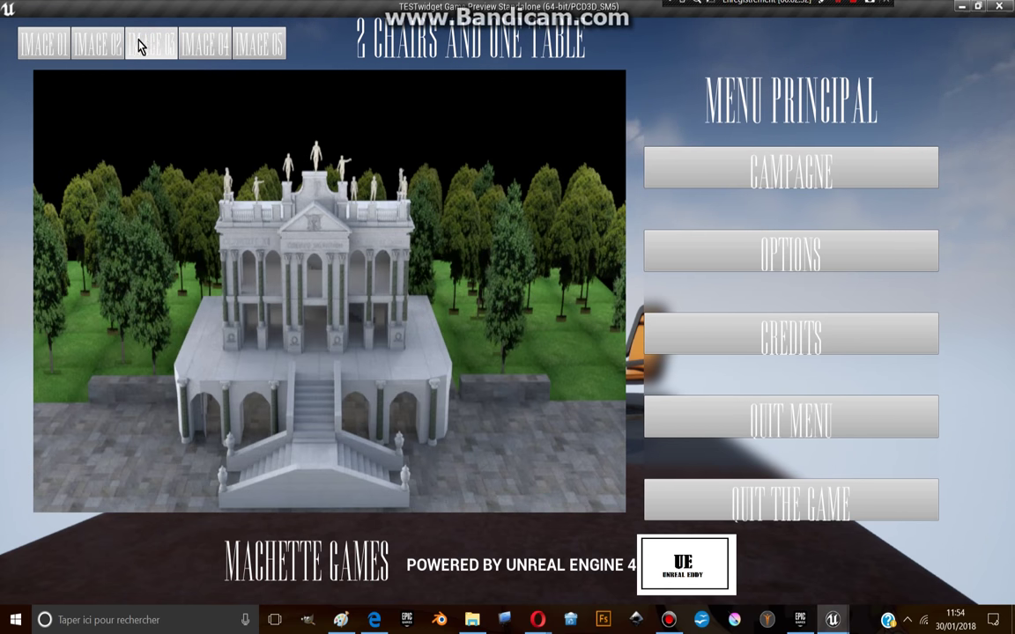
{"action": "left_click", "coordinate": [94, 49]}
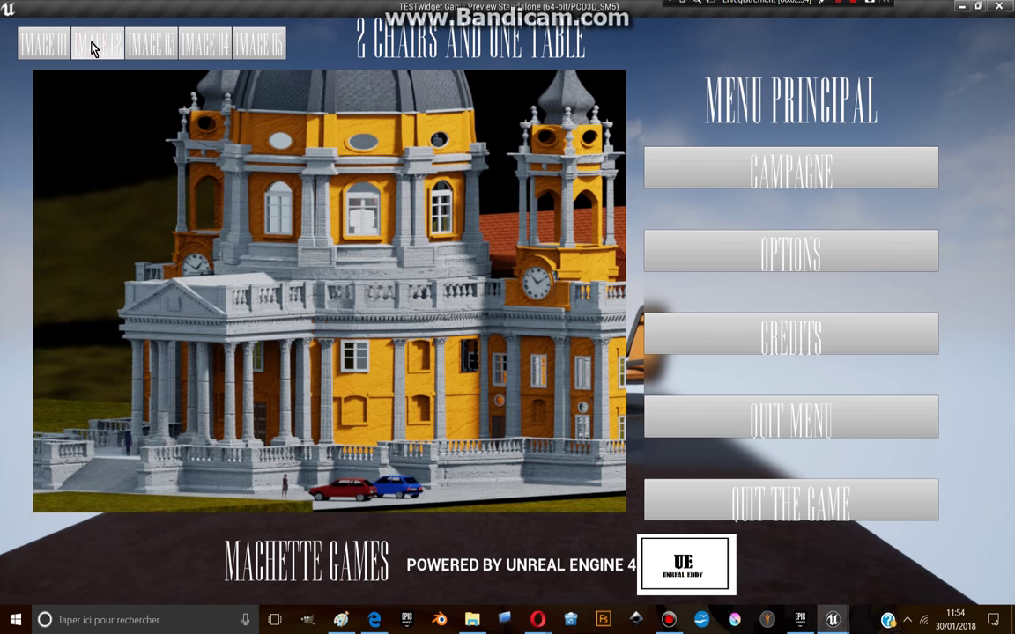
{"action": "left_click", "coordinate": [33, 48]}
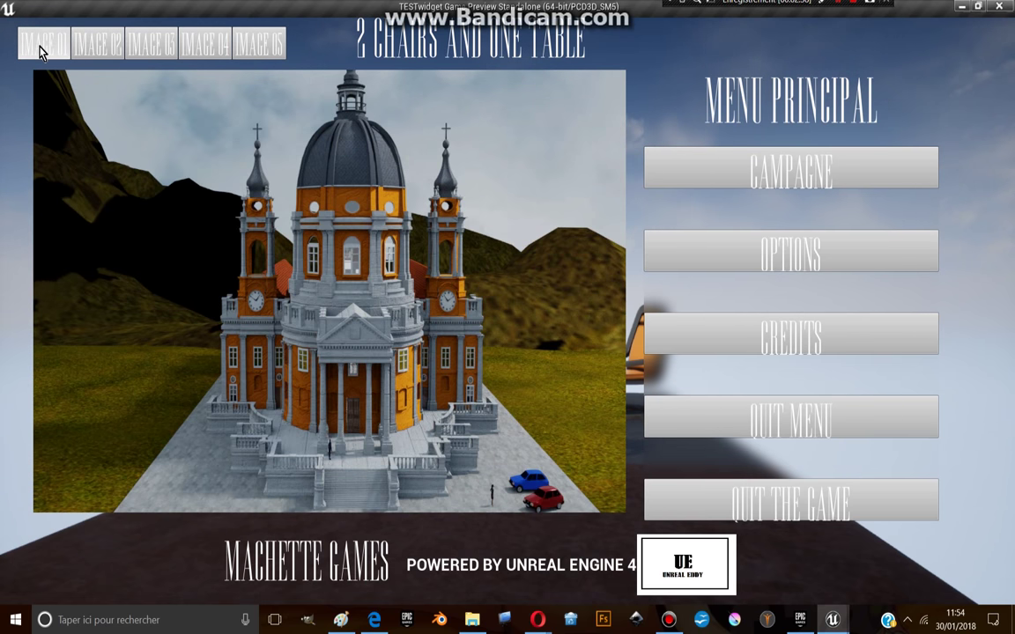
{"action": "left_click", "coordinate": [258, 51]}
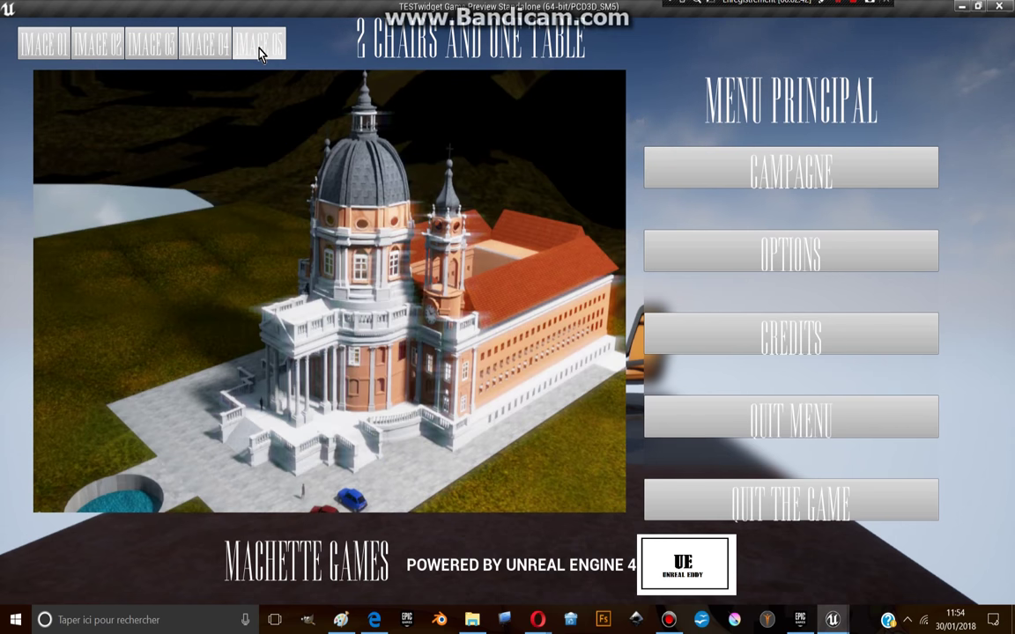
{"action": "left_click", "coordinate": [766, 247]}
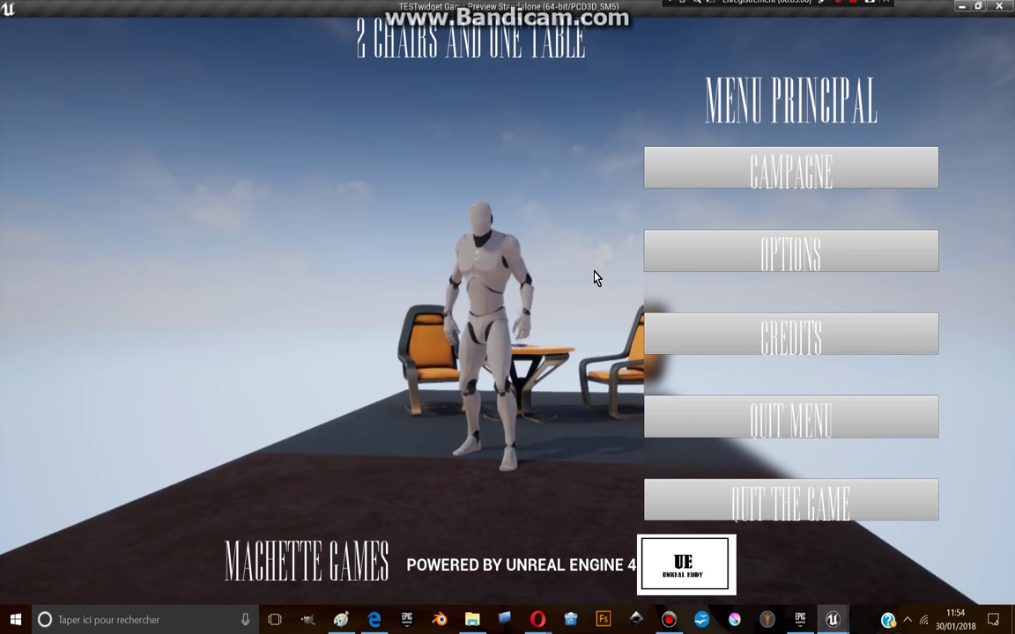
{"action": "left_click", "coordinate": [778, 425]}
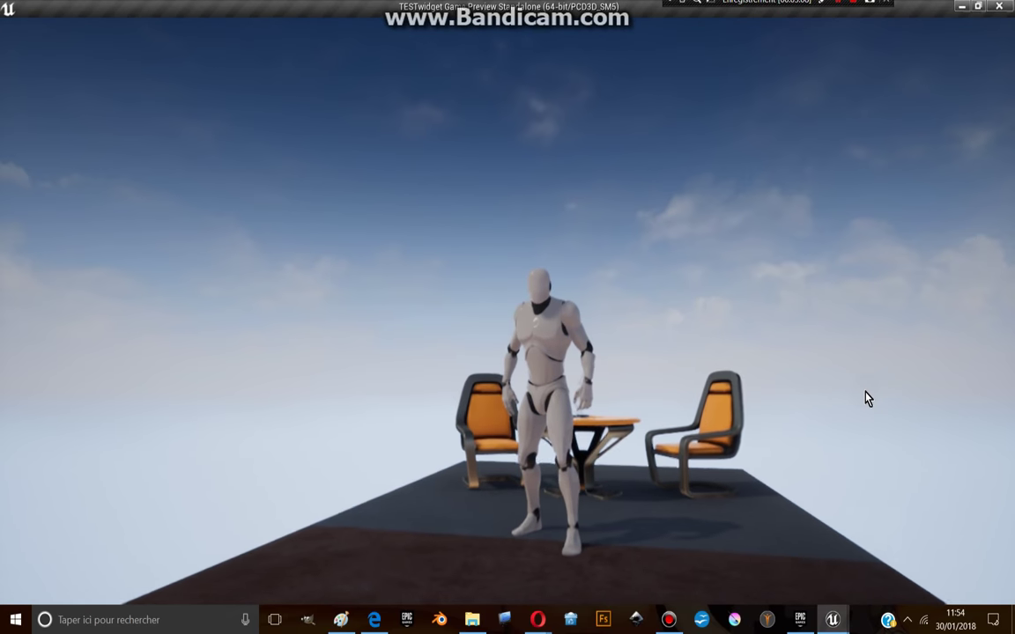
{"action": "key", "text": "m"}
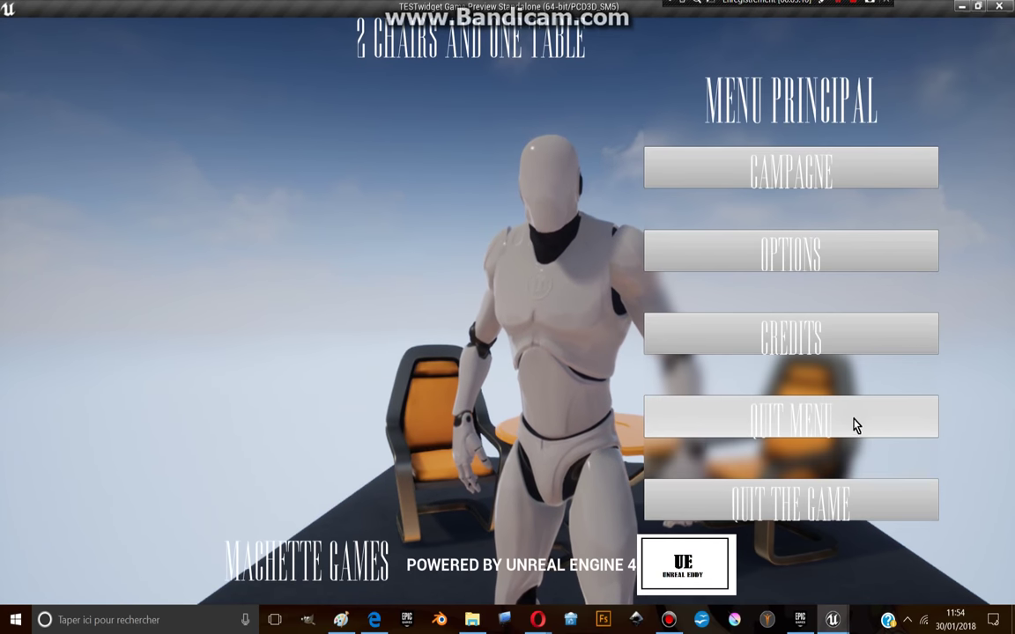
- Choose QUIT THE GAME, answer NO, and keep playing
{"action": "left_click", "coordinate": [799, 515]}
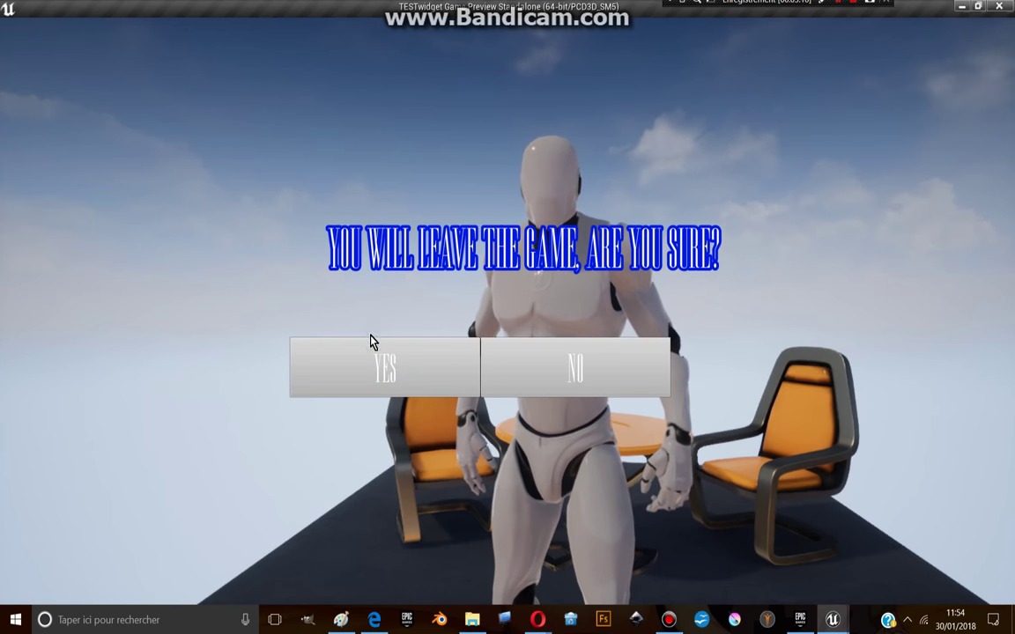
{"action": "left_click", "coordinate": [432, 373]}
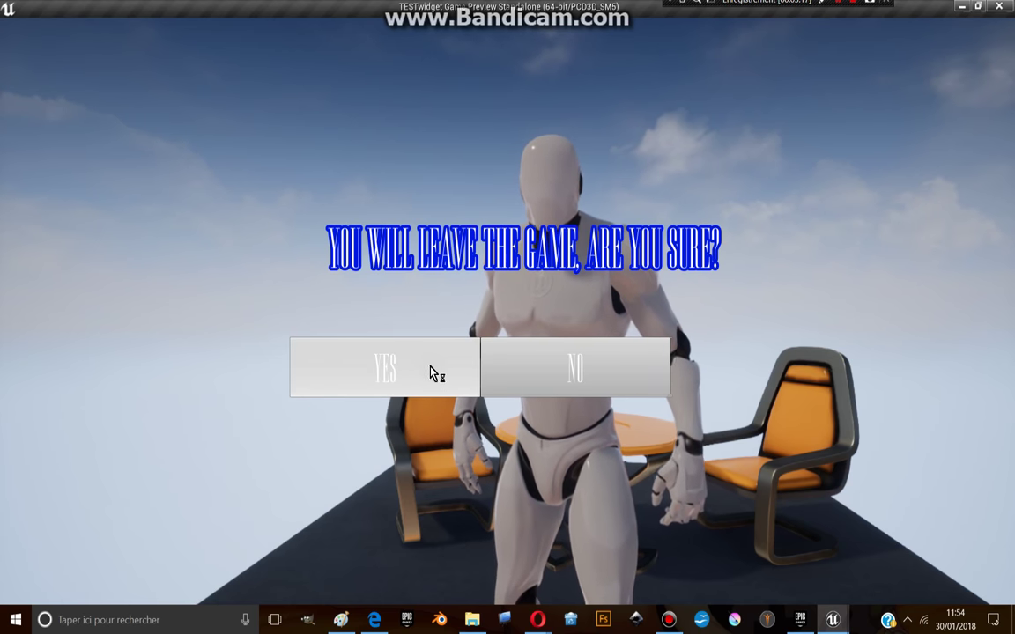
{"action": "left_click", "coordinate": [546, 375]}
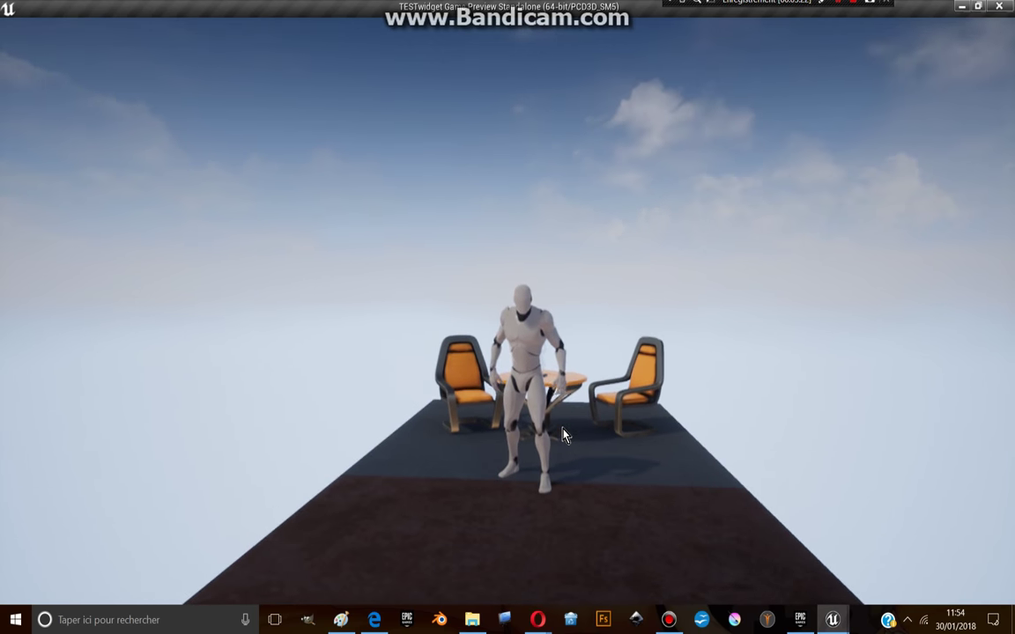
{"action": "mouse_move", "coordinate": [564, 434]}
{"action": "left_mouse_down"}
{"action": "mouse_move", "coordinate": [218, 449]}
{"action": "mouse_move", "coordinate": [412, 436]}
{"action": "mouse_move", "coordinate": [807, 463]}
{"action": "mouse_move", "coordinate": [677, 459]}
{"action": "left_mouse_up"}
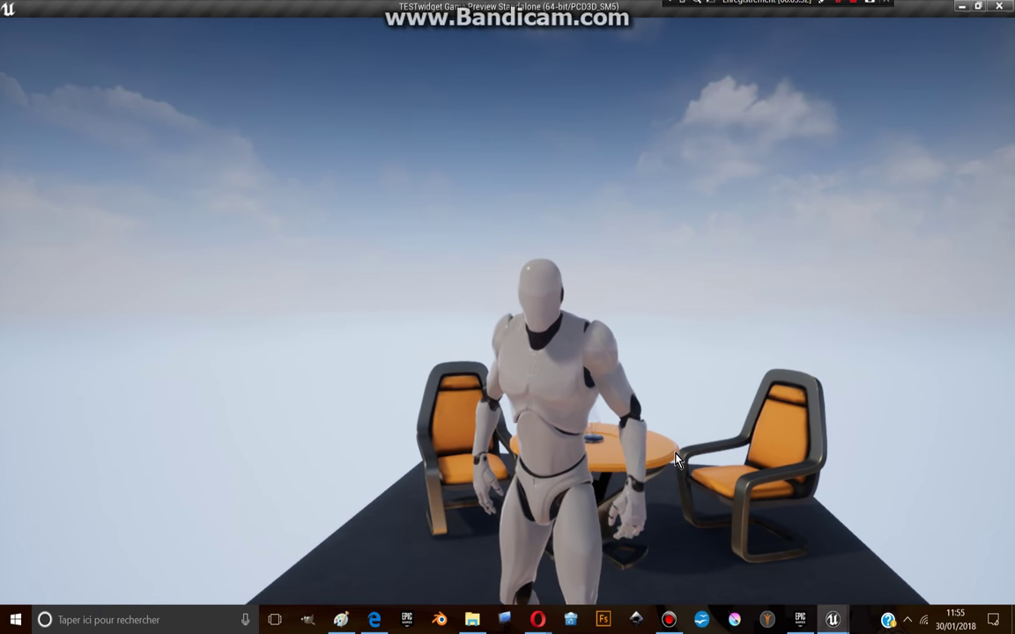
- Reopen the menu with M, quit with YES, and answer Non to the audio prompt
{"action": "key", "text": "m"}
{"action": "left_click", "coordinate": [779, 504]}
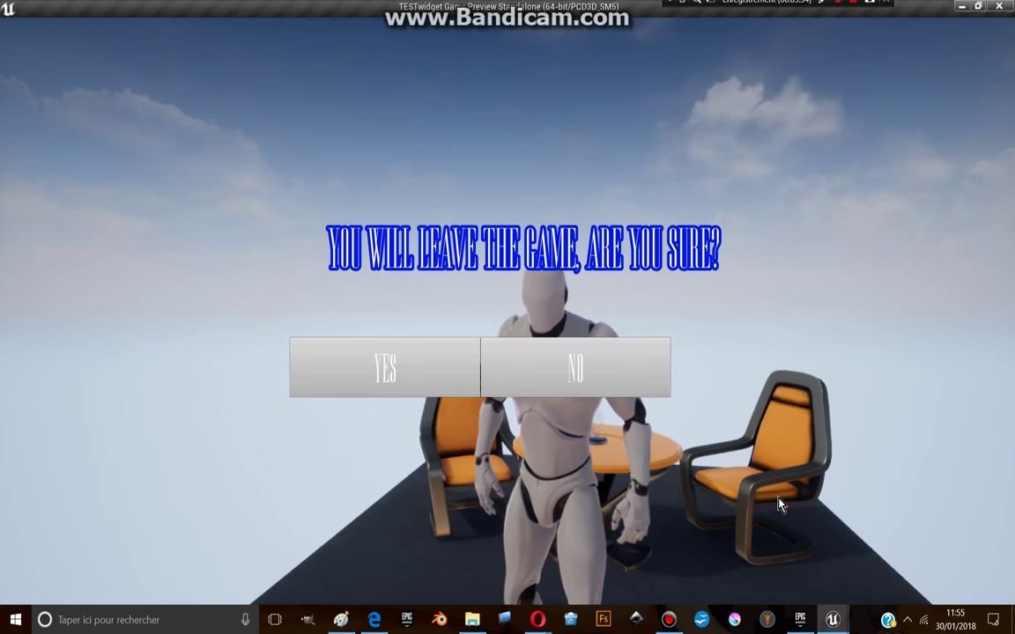
{"action": "left_click", "coordinate": [385, 369]}
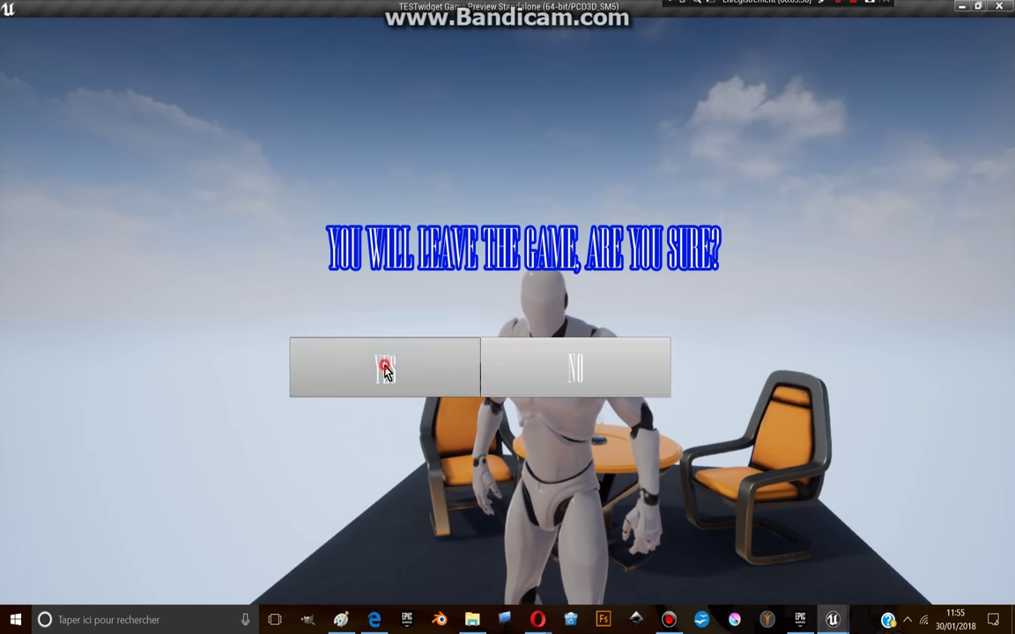
{"action": "left_click", "coordinate": [598, 361]}
{"action": "right_click_drag", "start_coordinate": [600, 363], "coordinate": [600, 363]}
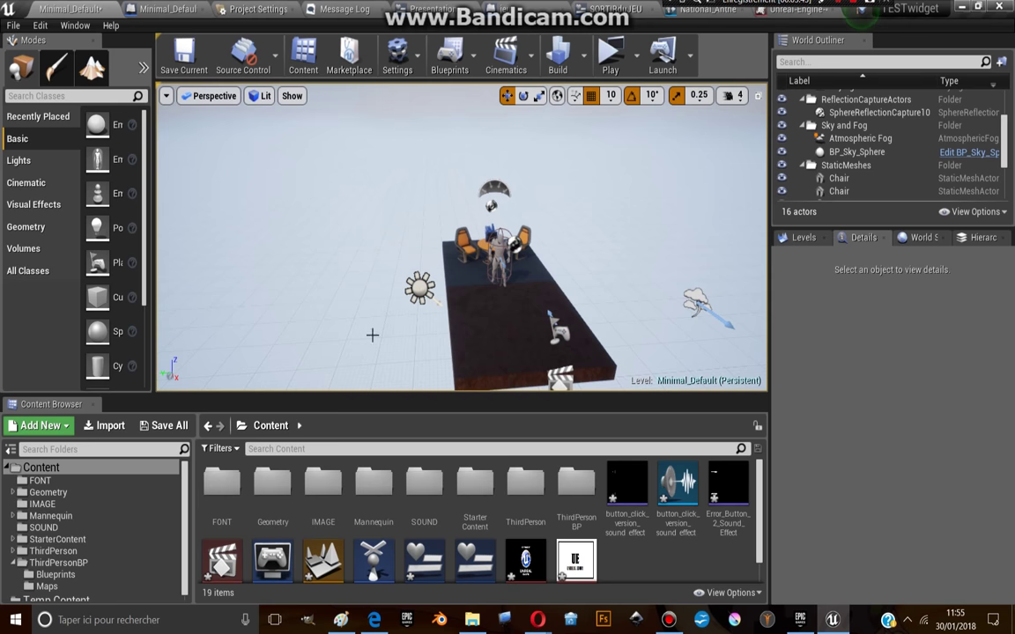
- Open the INTROO actor's level sequence and scrub the playhead to preview the fade-in
{"action": "left_click", "coordinate": [561, 381]}
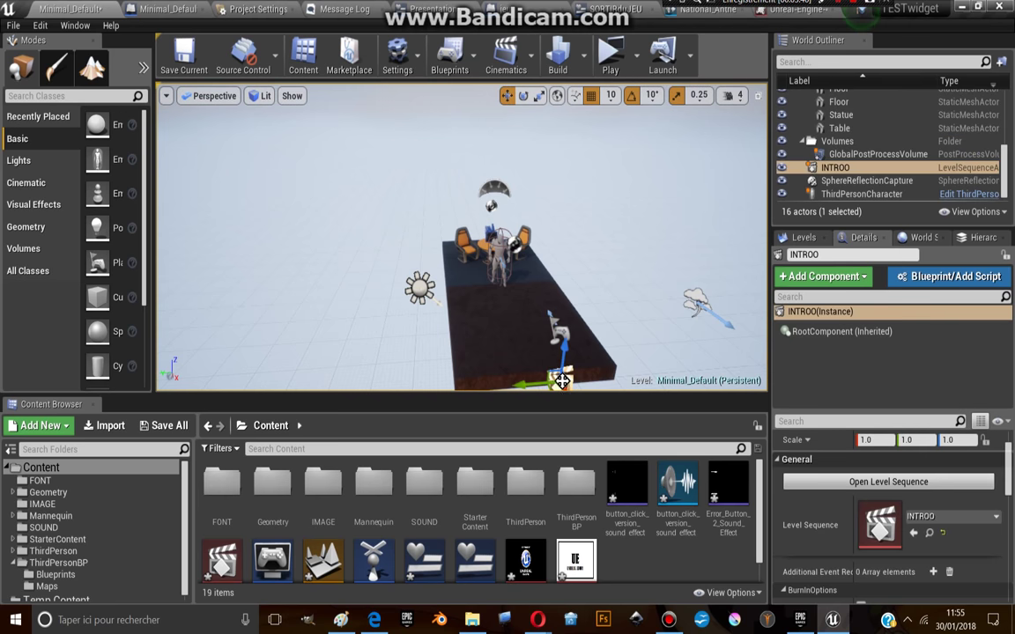
{"action": "left_click", "coordinate": [870, 491]}
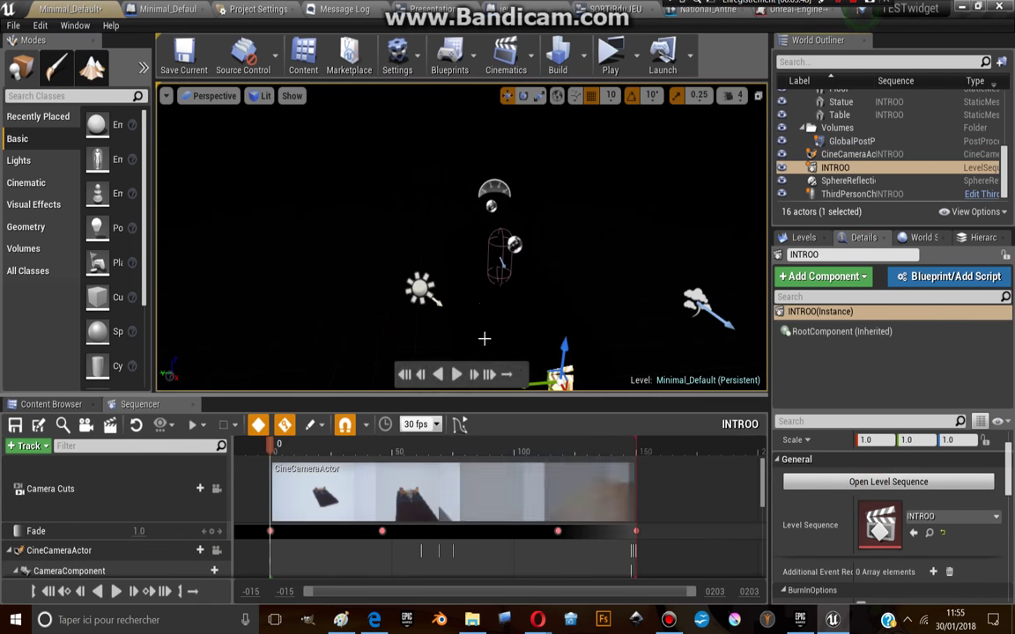
{"action": "mouse_move", "coordinate": [272, 451]}
{"action": "left_mouse_down"}
{"action": "mouse_move", "coordinate": [640, 440]}
{"action": "mouse_move", "coordinate": [265, 432]}
{"action": "left_mouse_up"}
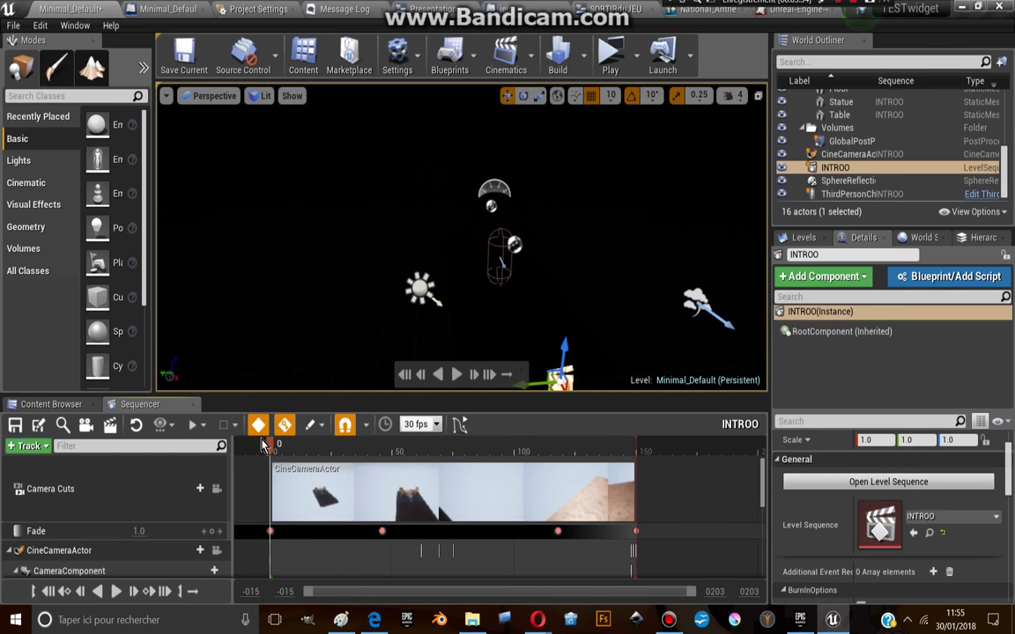
{"action": "scroll", "coordinate": [204, 507], "scroll_direction": "down", "scroll_amount": 2}
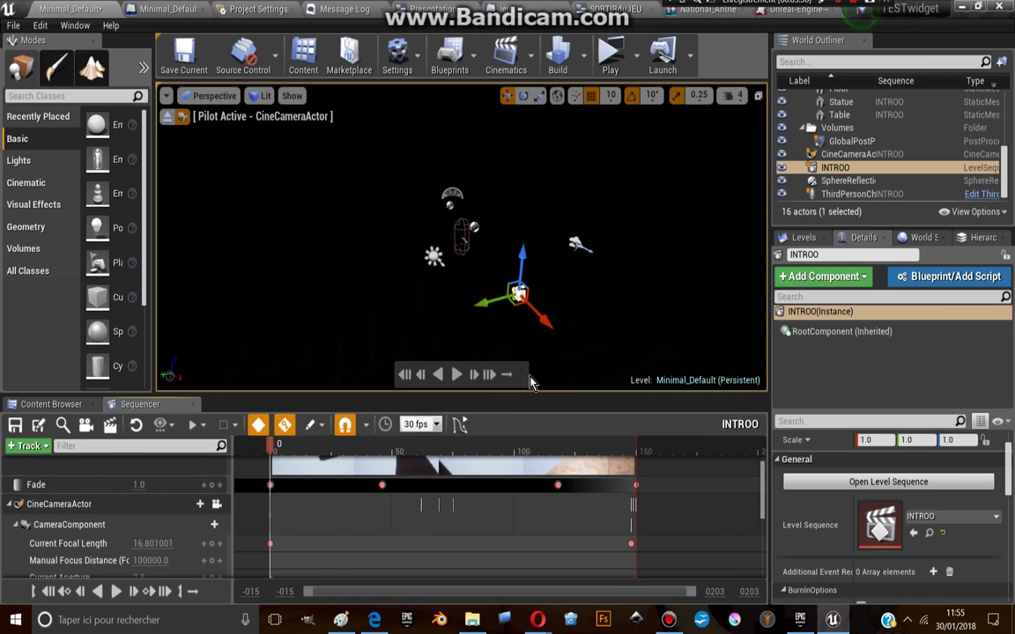
{"action": "mouse_move", "coordinate": [273, 451]}
{"action": "left_mouse_down"}
{"action": "mouse_move", "coordinate": [588, 475]}
{"action": "mouse_move", "coordinate": [265, 446]}
{"action": "mouse_move", "coordinate": [592, 476]}
{"action": "mouse_move", "coordinate": [339, 469]}
{"action": "mouse_move", "coordinate": [265, 455]}
{"action": "mouse_move", "coordinate": [269, 445]}
{"action": "left_mouse_up"}
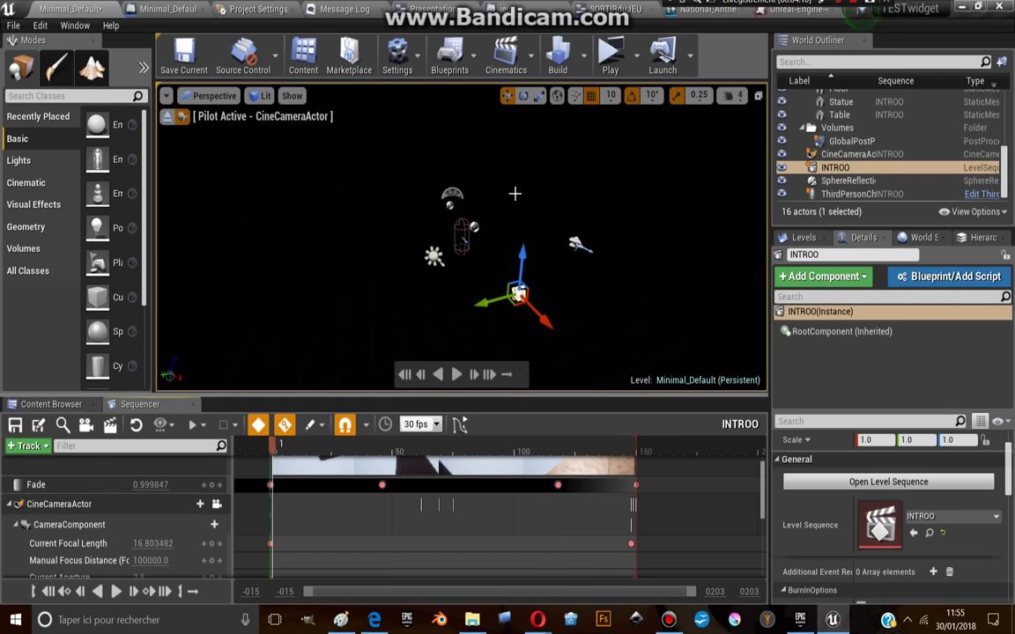
- Relaunch the maximized standalone preview and open the gallery to switch between pictures
{"action": "left_click", "coordinate": [610, 58]}
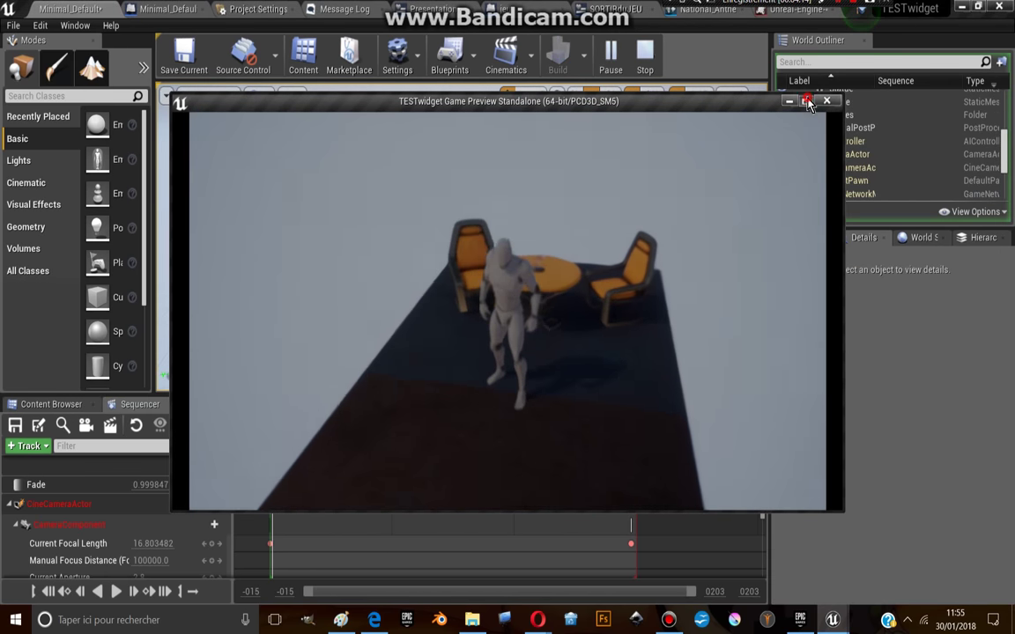
{"action": "left_click", "coordinate": [805, 101]}
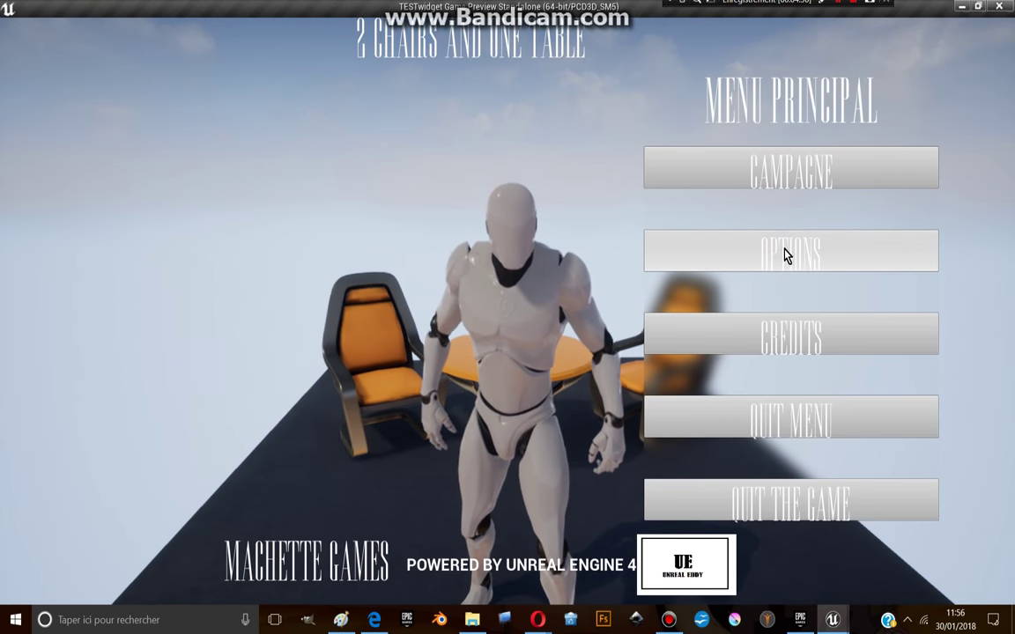
{"action": "left_click", "coordinate": [787, 255]}
{"action": "left_click", "coordinate": [193, 45]}
{"action": "left_click", "coordinate": [101, 44]}
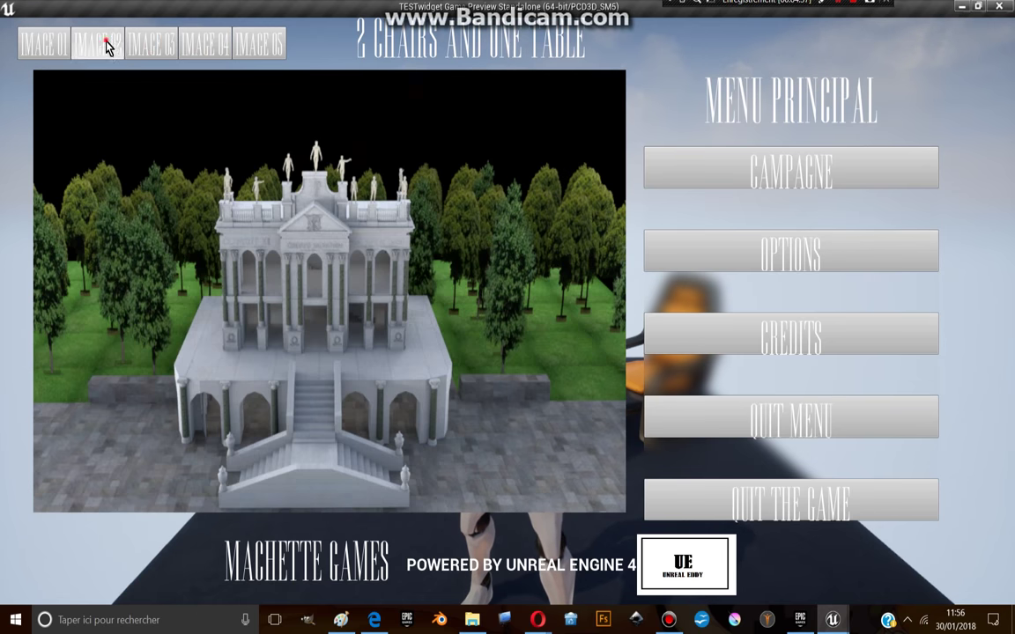
{"action": "left_click", "coordinate": [54, 41]}
{"action": "left_click", "coordinate": [90, 41]}
- Cycle through all pictures ending on the aerial church, close the gallery, and start CREDITS
{"action": "left_click", "coordinate": [152, 46]}
{"action": "left_click", "coordinate": [207, 43]}
{"action": "left_click", "coordinate": [256, 42]}
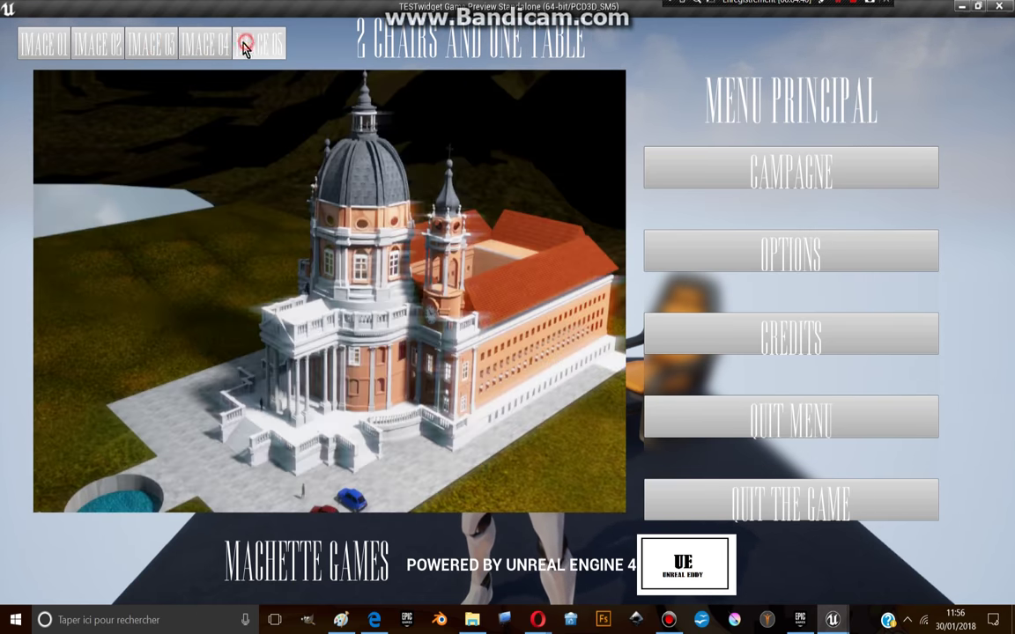
{"action": "left_click", "coordinate": [136, 43]}
{"action": "left_click", "coordinate": [99, 44]}
{"action": "left_click", "coordinate": [55, 48]}
{"action": "left_click", "coordinate": [180, 41]}
{"action": "left_click", "coordinate": [235, 40]}
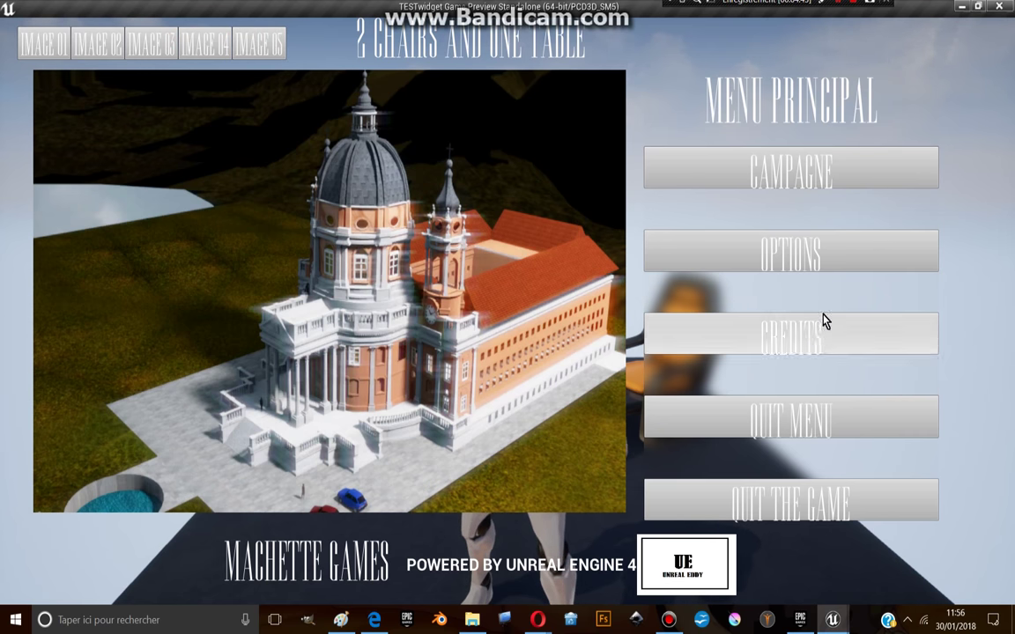
{"action": "left_click", "coordinate": [821, 258]}
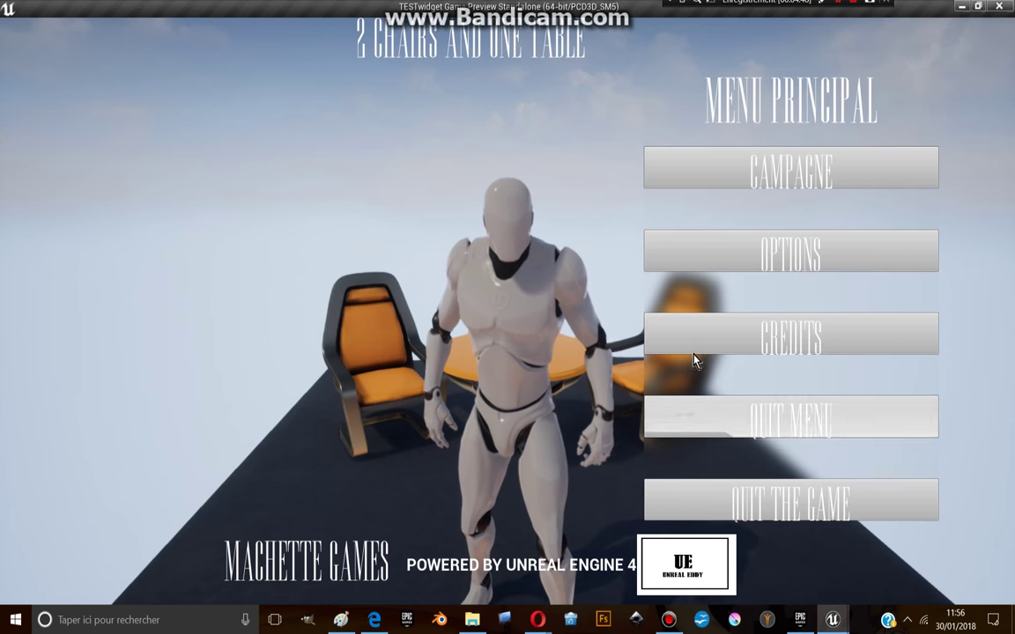
{"action": "left_click", "coordinate": [782, 328]}
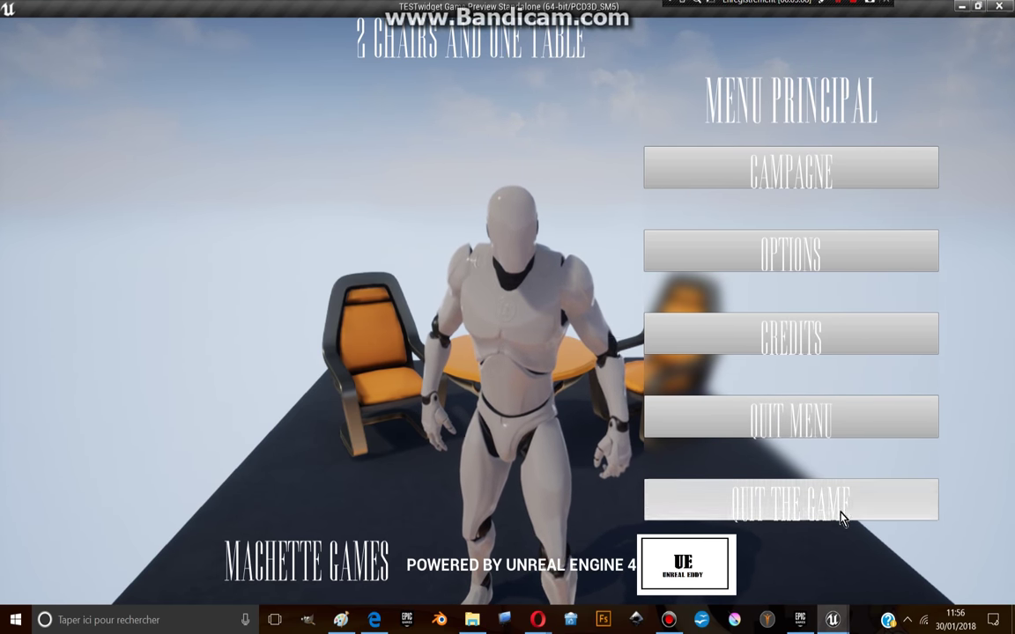
- Choose QUIT THE GAME and confirm YES in the leave-the-game dialog
{"action": "left_click", "coordinate": [841, 517]}
{"action": "left_click", "coordinate": [420, 374]}
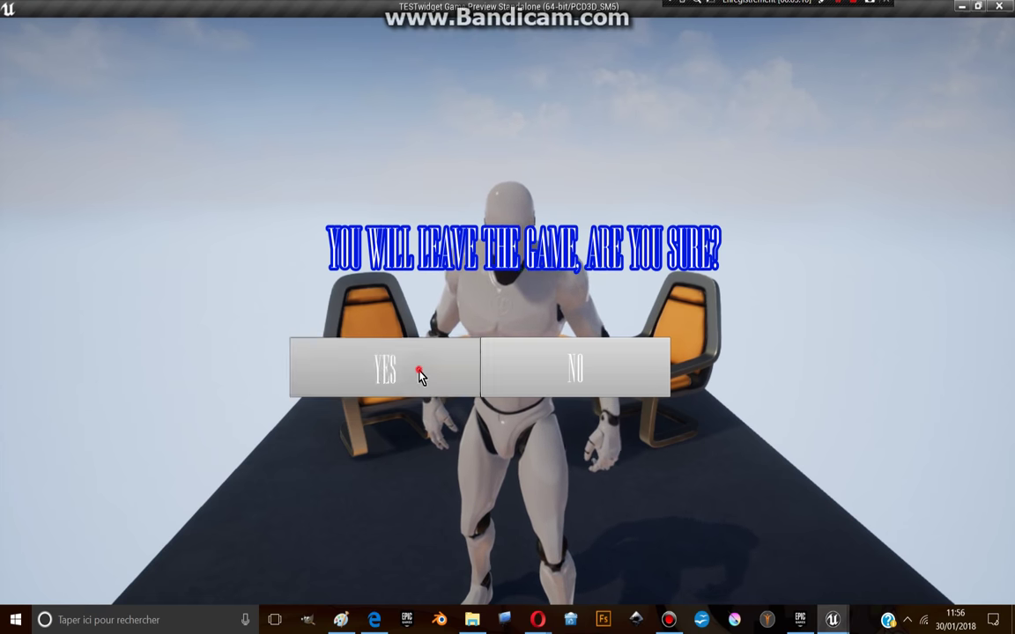